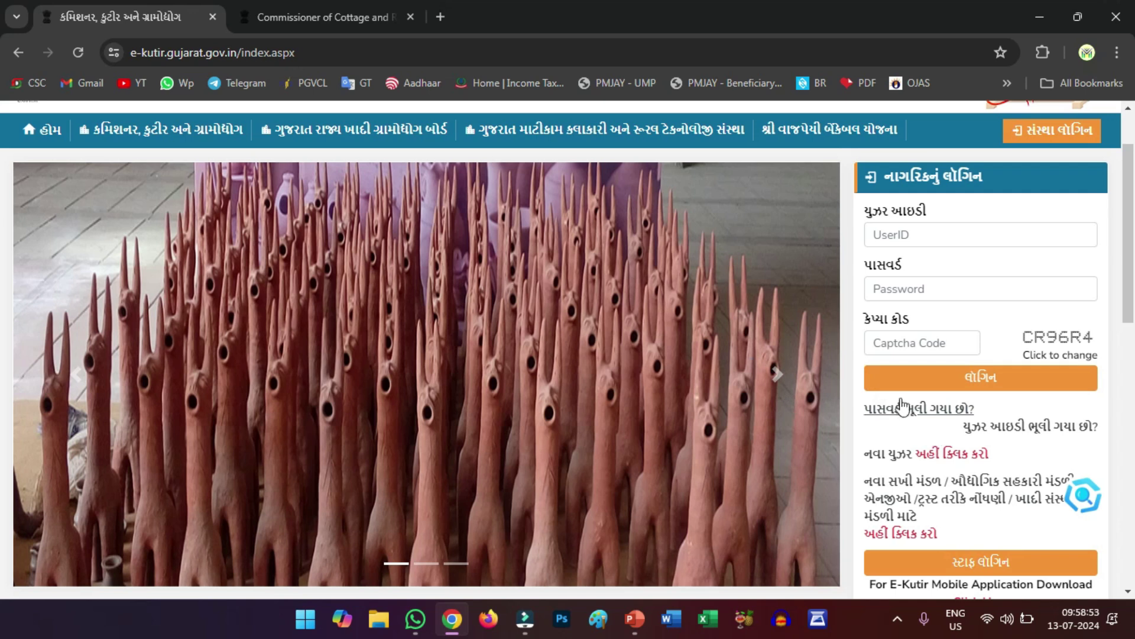
# Open the registration form for new individual citizens and go to its full name and Aadhaar number fields.
pyautogui.scroll(-1, 852, 379)
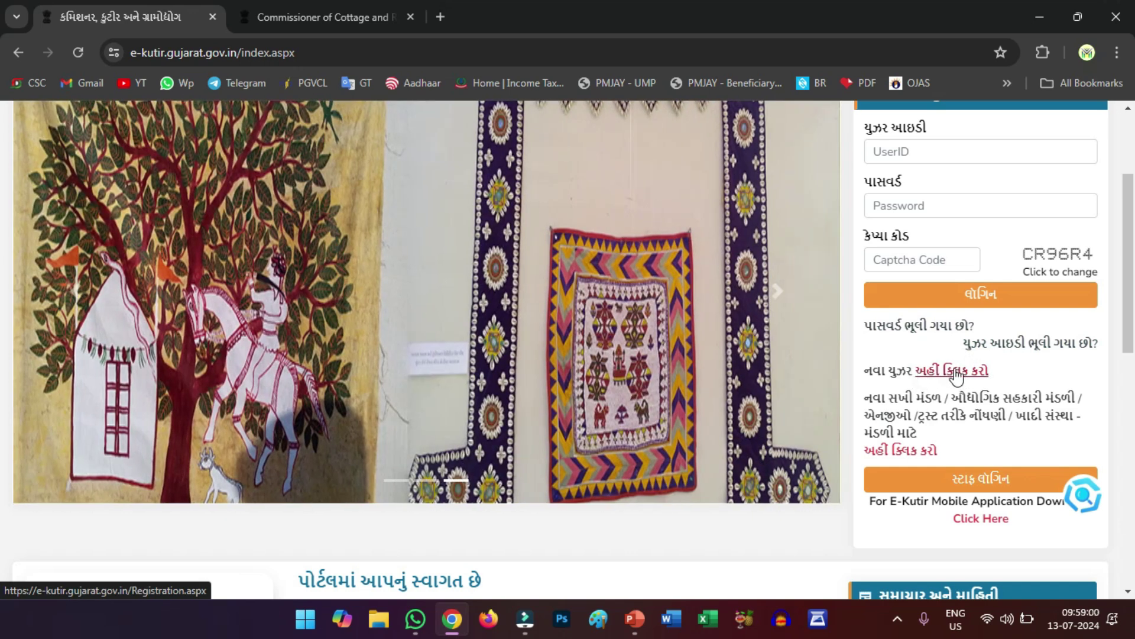
pyautogui.click(955, 372)
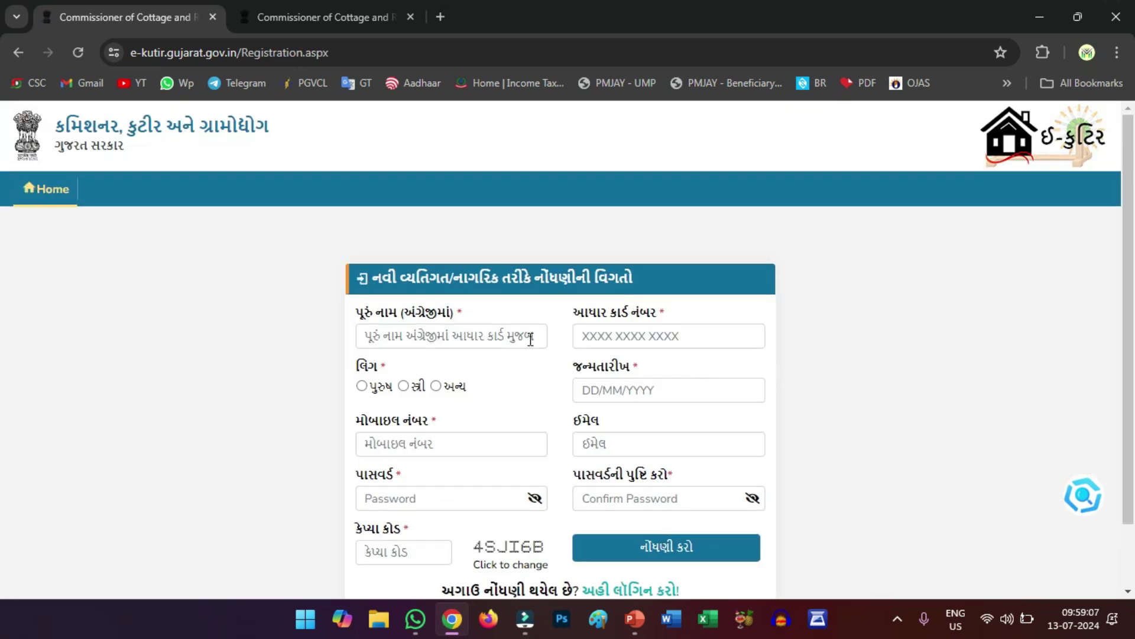
pyautogui.scroll(-1, 531, 340)
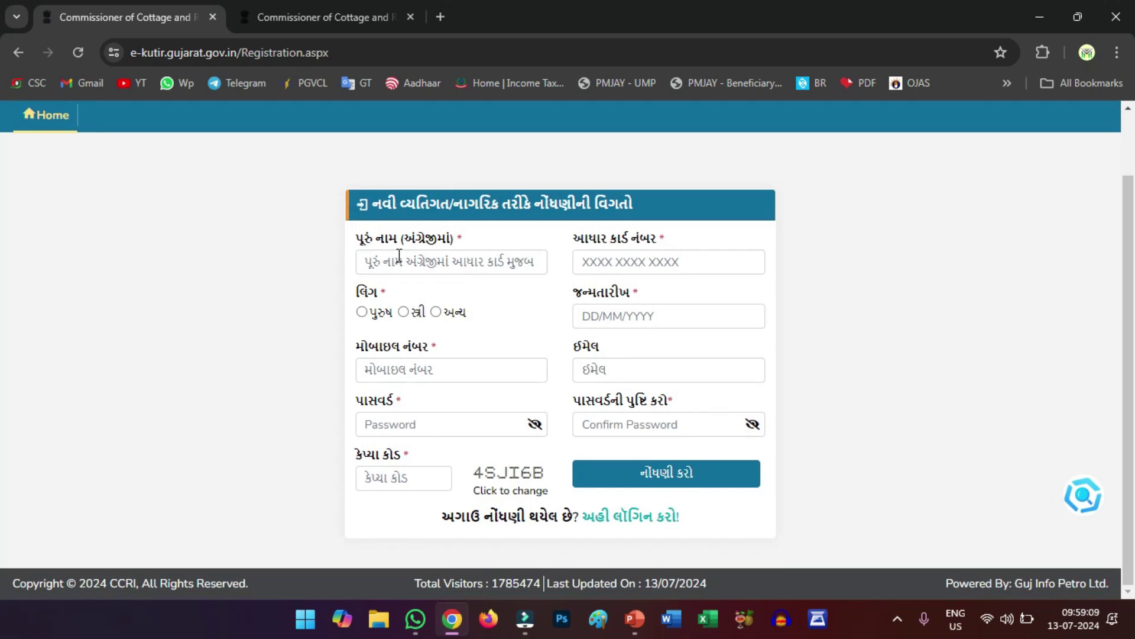
pyautogui.click(366, 260)
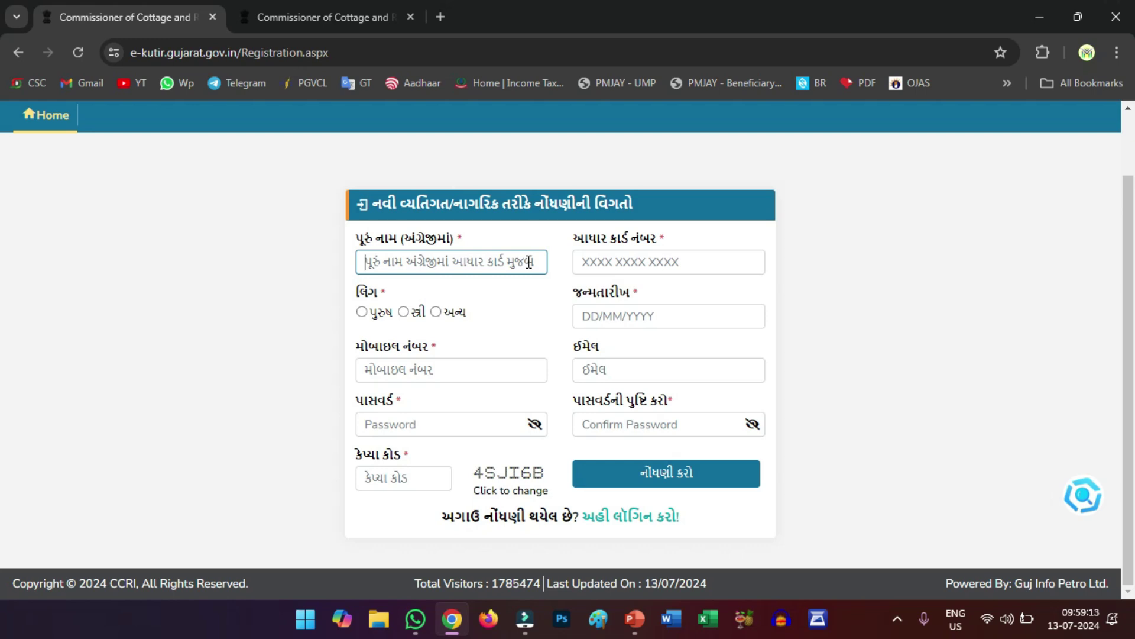
pyautogui.click(594, 260)
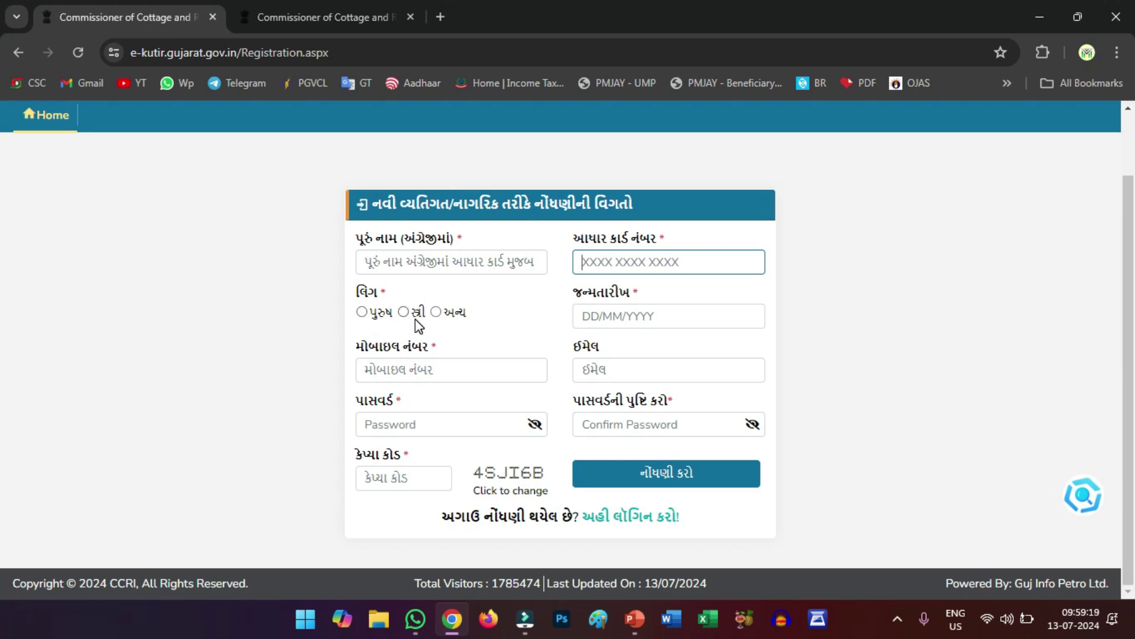
# Choose a date of birth from the calendar in the citizen registration form.
pyautogui.click(585, 314)
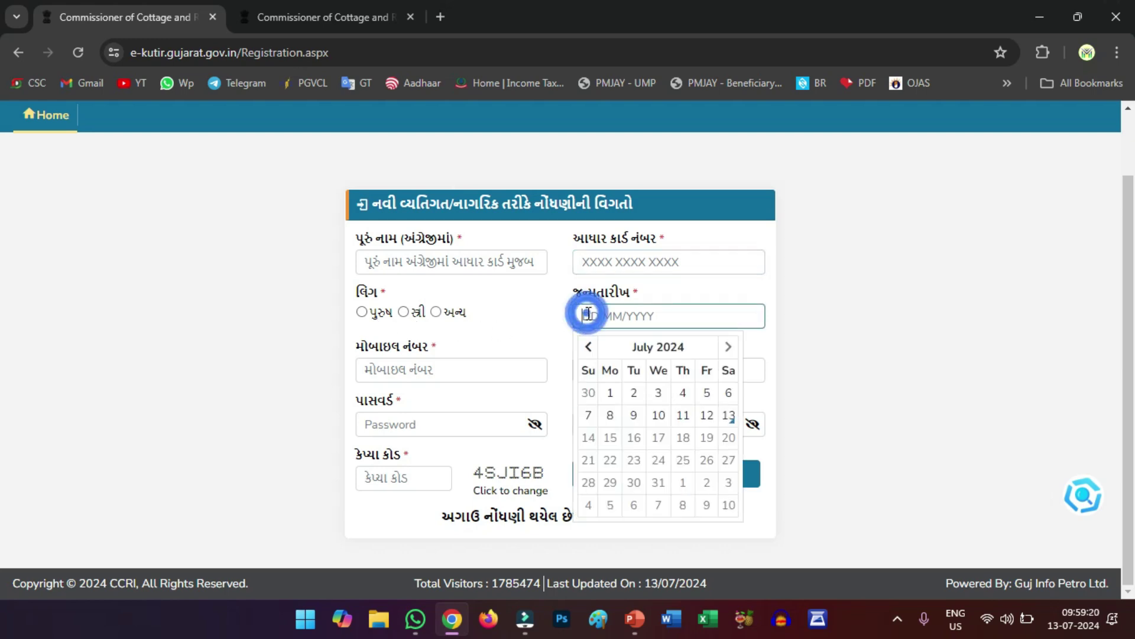
pyautogui.click(676, 355)
pyautogui.click(663, 349)
pyautogui.click(585, 349)
pyautogui.click(615, 385)
pyautogui.click(614, 389)
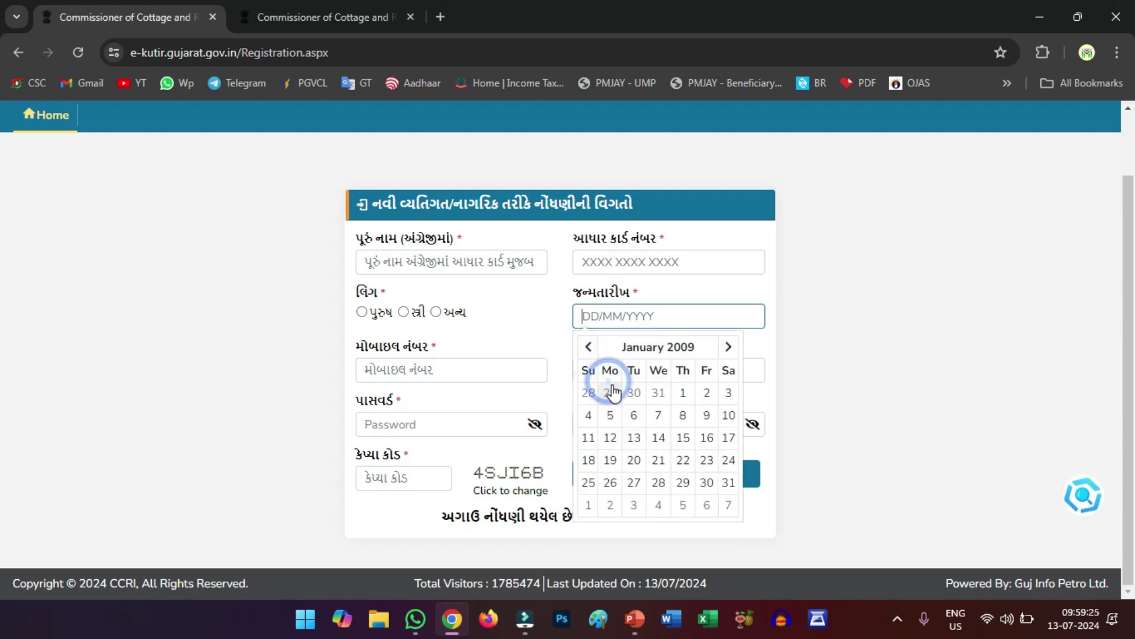
pyautogui.click(613, 392)
# Generate a new captcha code on the registration form and visit its mobile number and captcha fields.
pyautogui.click(412, 369)
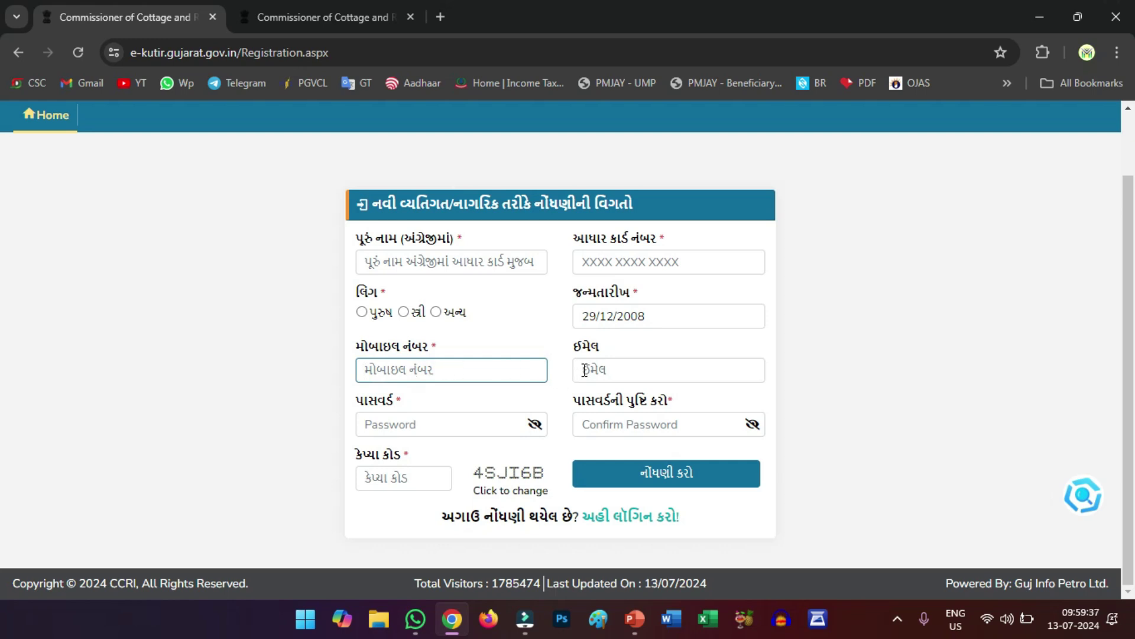
pyautogui.click(441, 405)
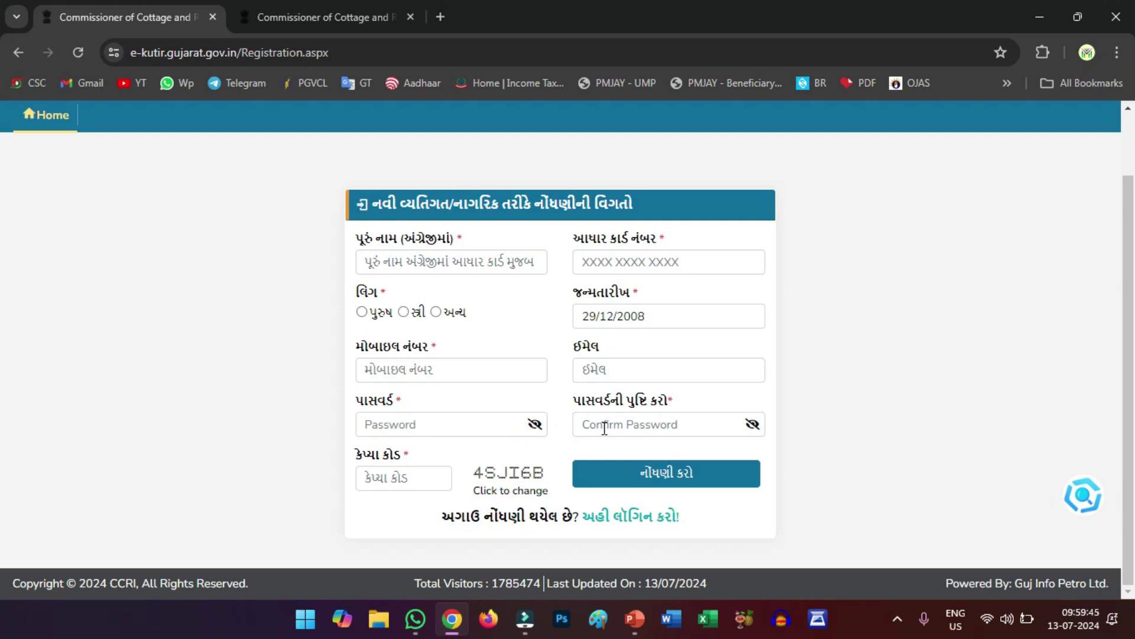
pyautogui.click(419, 475)
pyautogui.moveTo(546, 474); pyautogui.dragTo(473, 476)
pyautogui.click(485, 477)
pyautogui.click(372, 476)
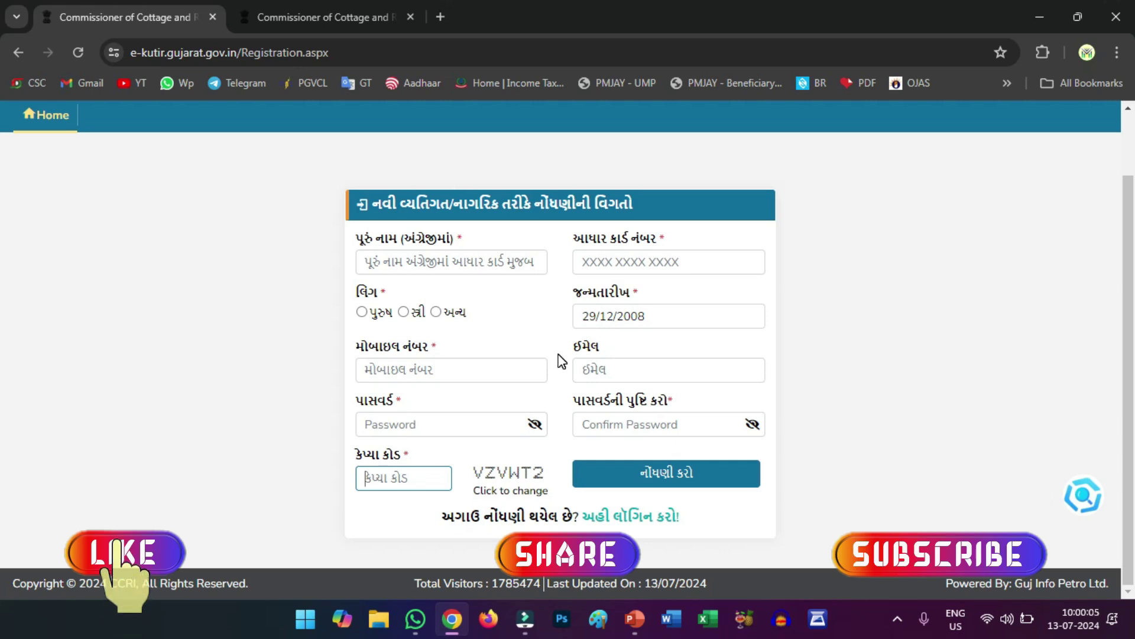
pyautogui.click(486, 372)
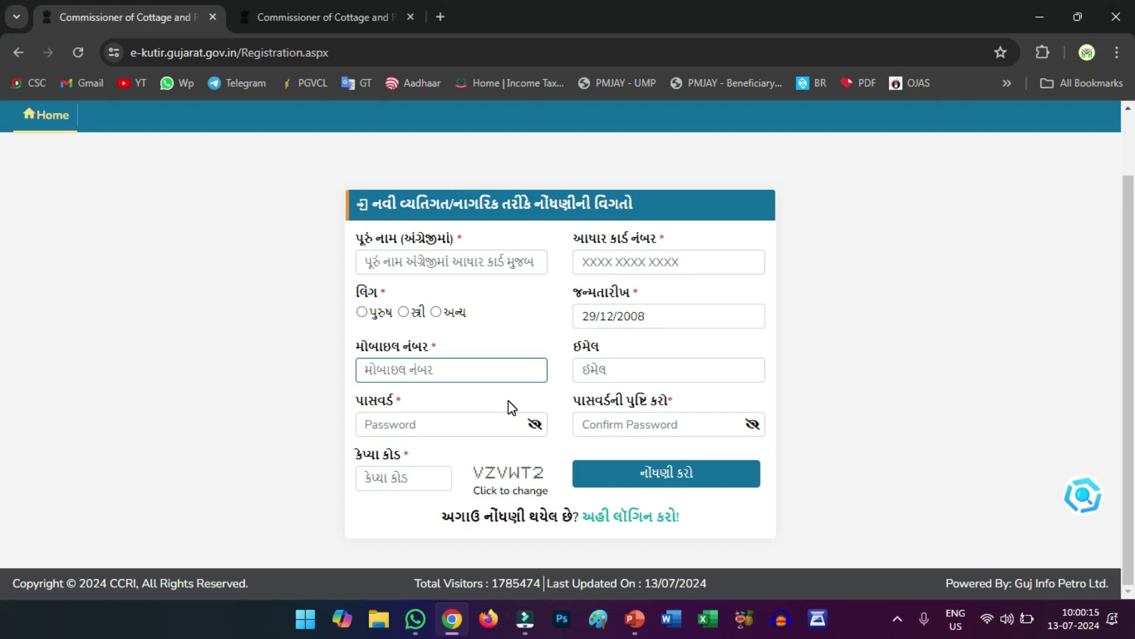
# Go to the login page for registered citizens and visit its user ID, password and captcha fields.
pyautogui.click(635, 515)
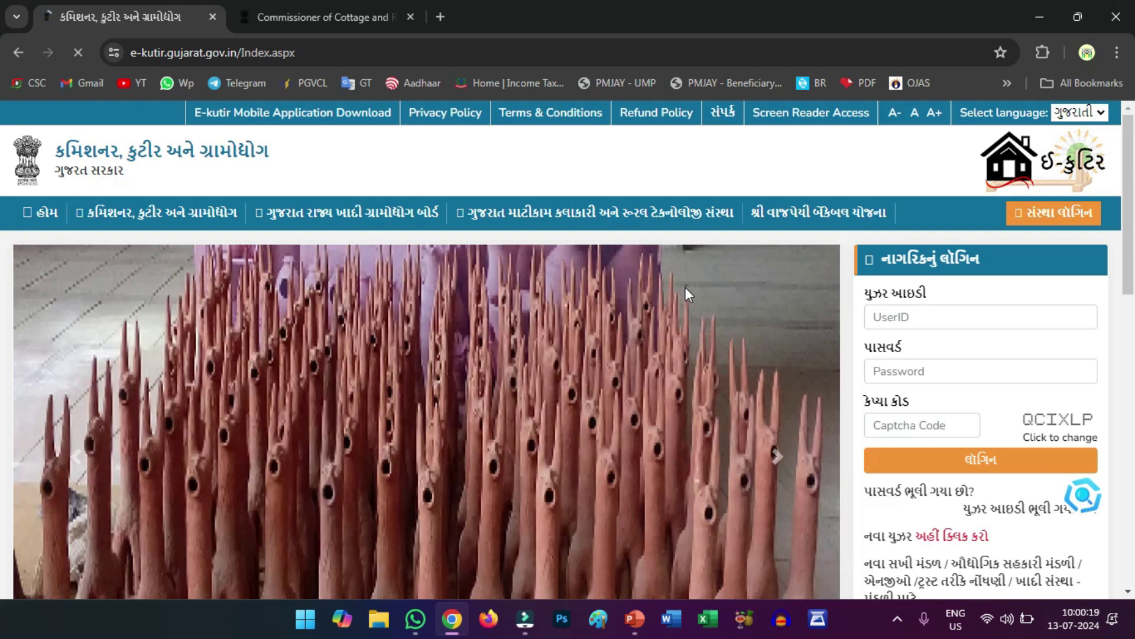
pyautogui.click(914, 312)
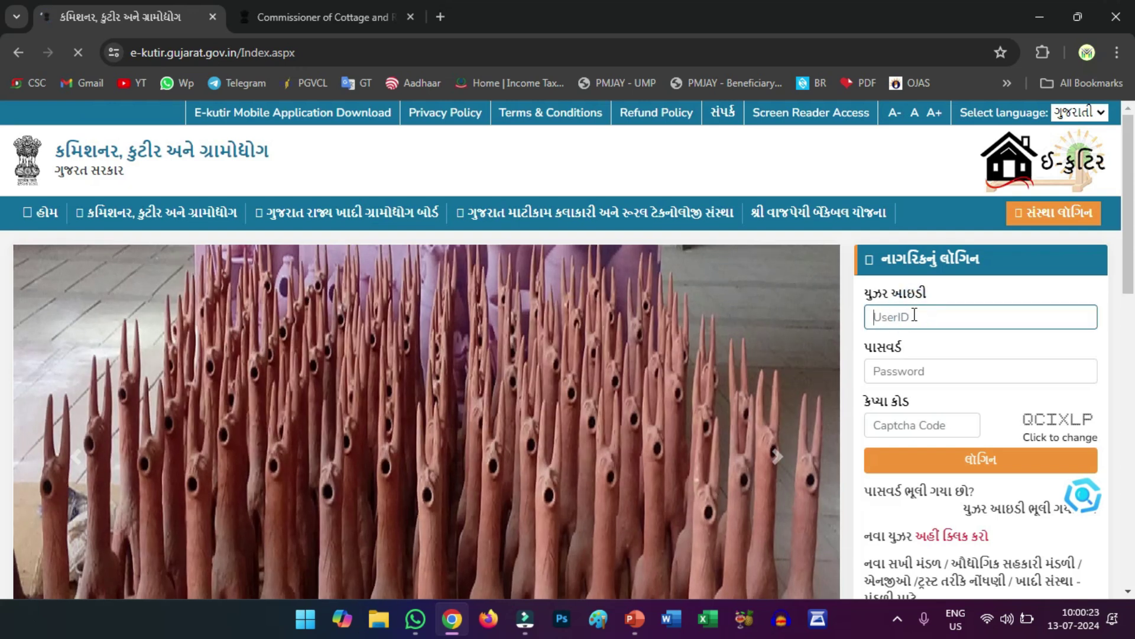
pyautogui.click(893, 369)
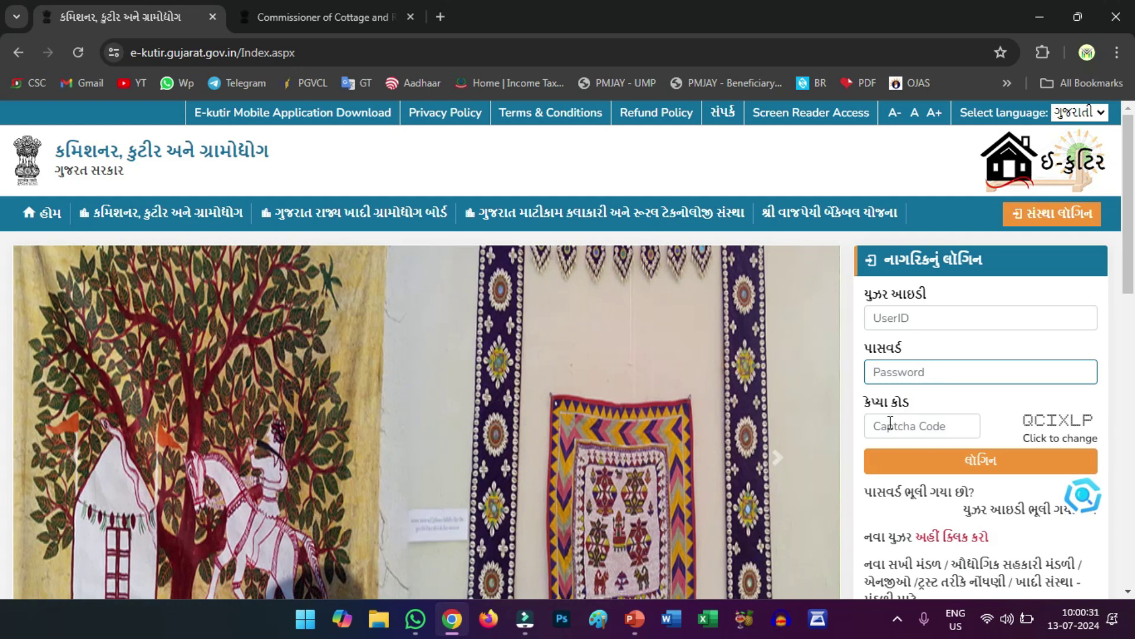
pyautogui.click(906, 417)
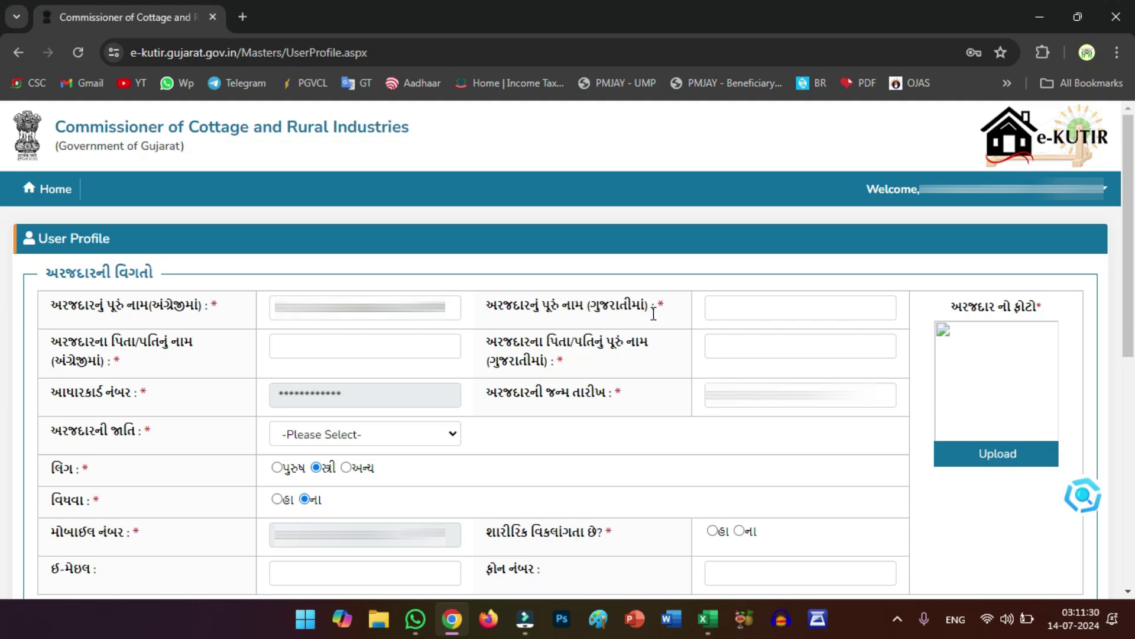
# Go through the user profile's fields for the applicant's Gujarati name and the father's or husband's name in English and Gujarati.
pyautogui.click(717, 306)
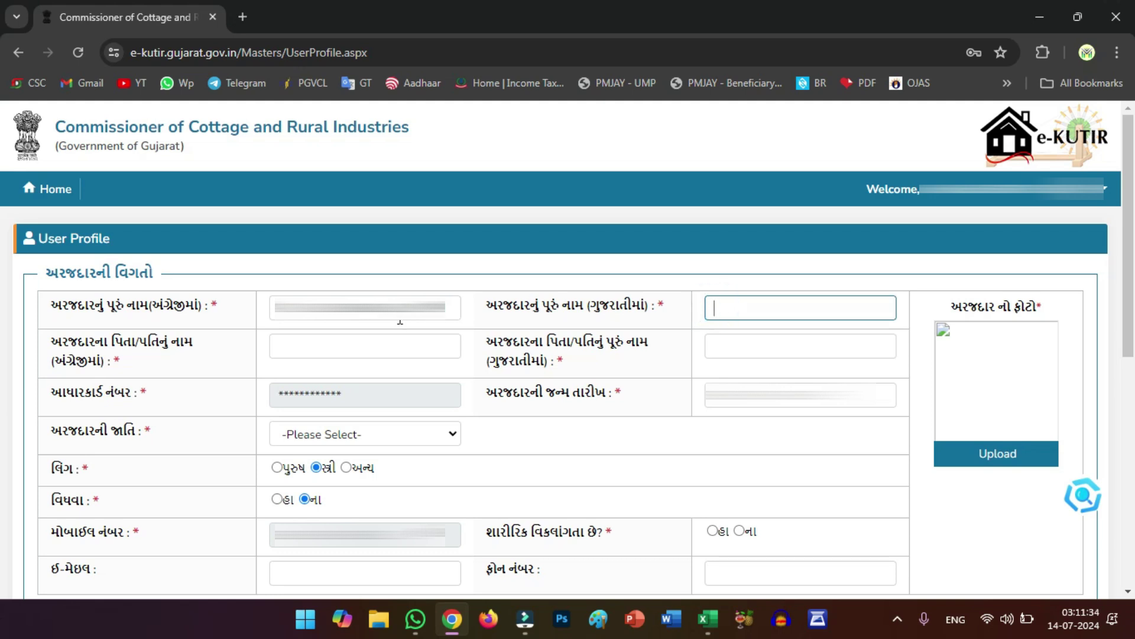
pyautogui.click(318, 345)
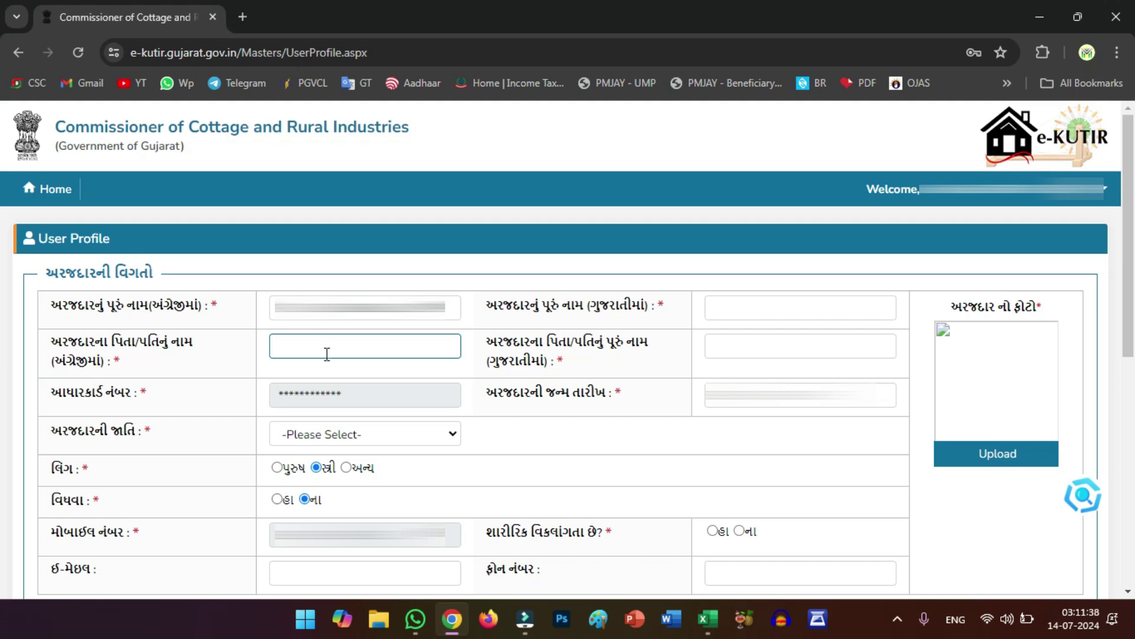
pyautogui.click(337, 363)
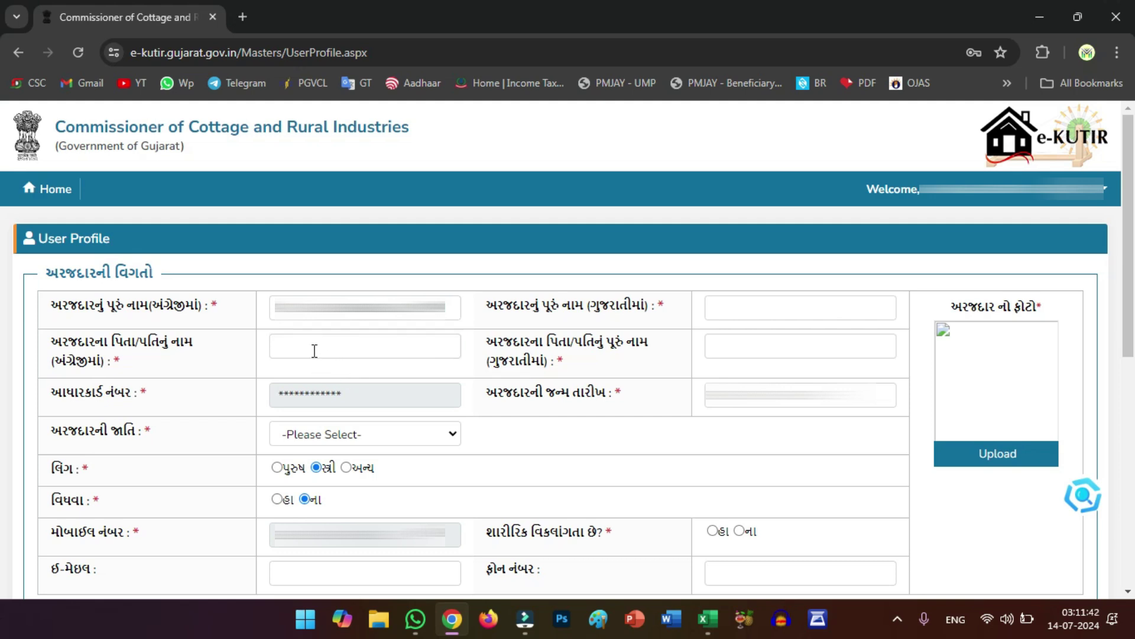
pyautogui.click(725, 348)
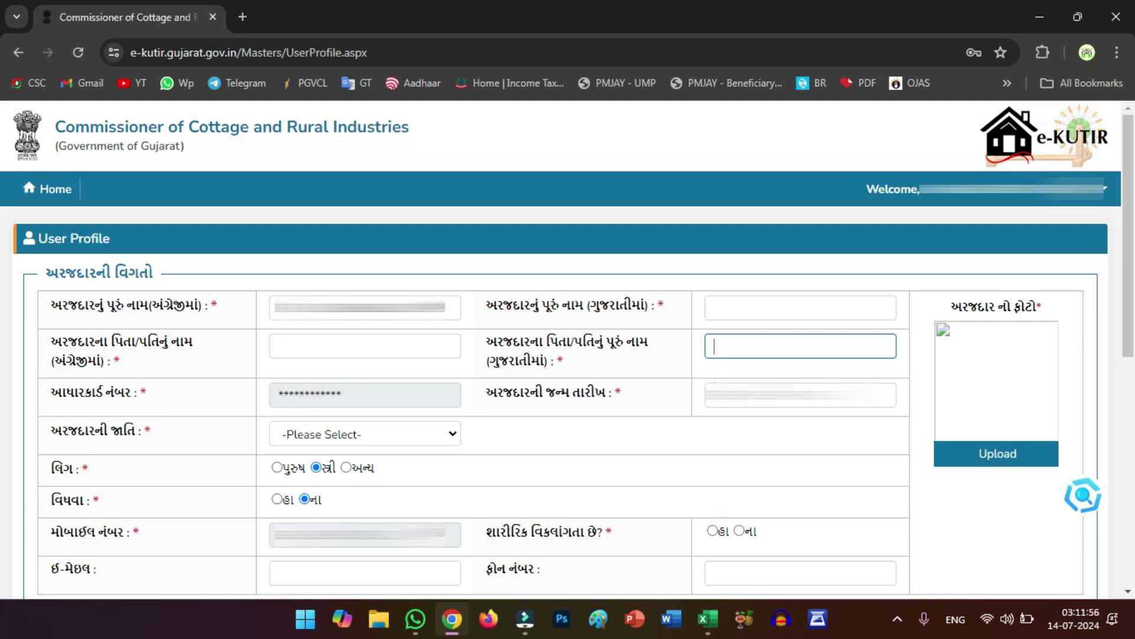
# Set the applicant's caste category to સામાજિક અને આર્થિક રીતે પછાત વર્ગો and answer ના to physical disability.
pyautogui.click(360, 438)
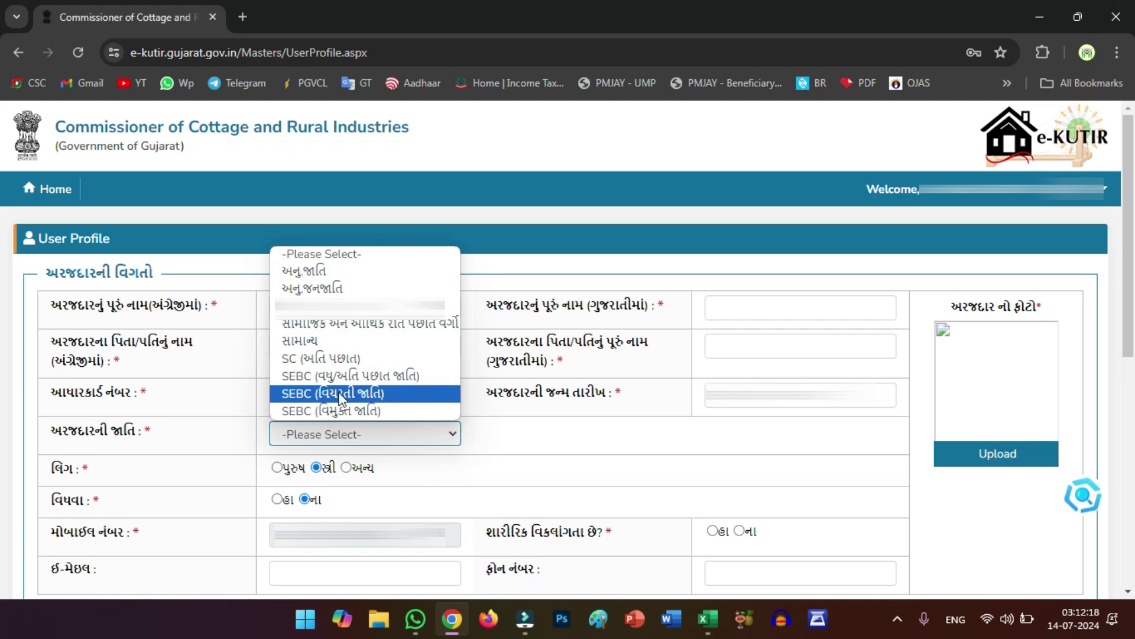
pyautogui.click(376, 329)
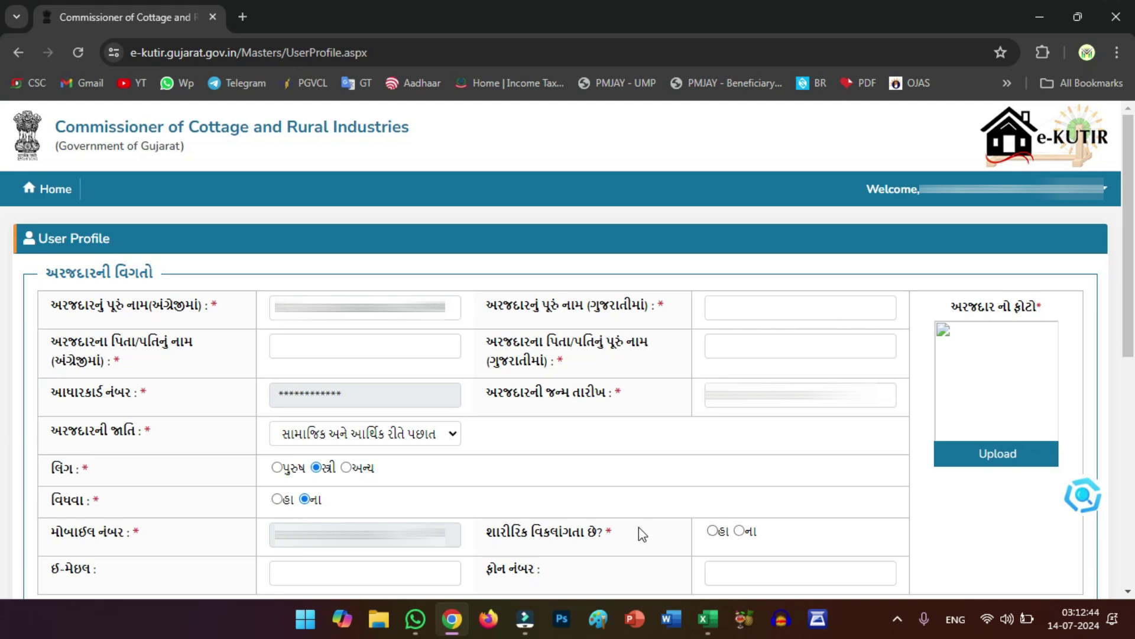
pyautogui.click(740, 532)
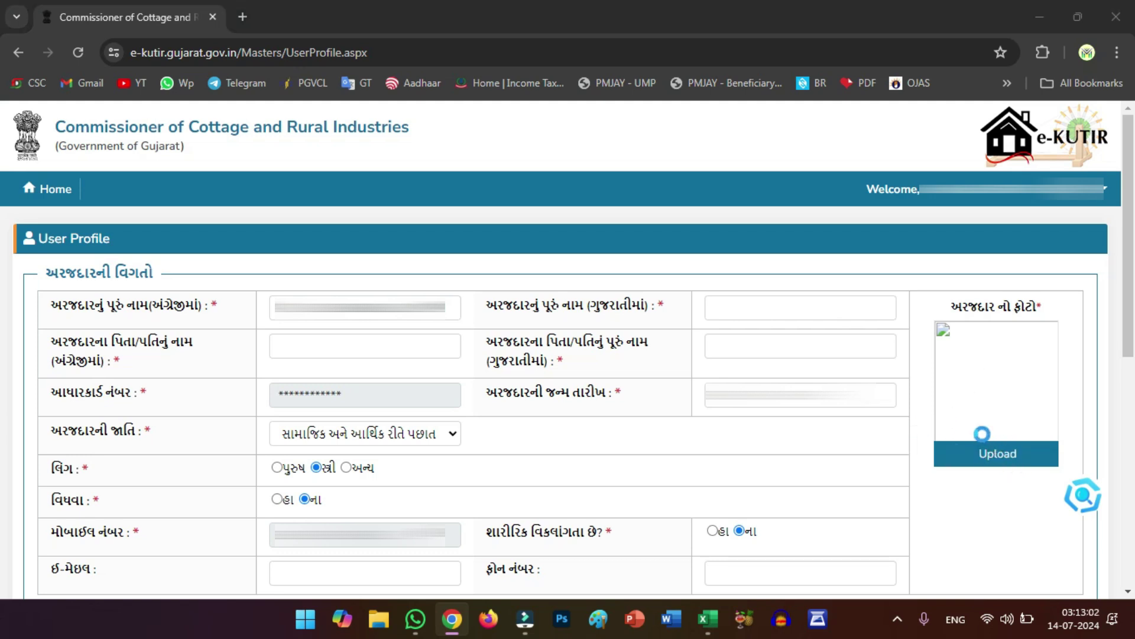
# Upload 61s711j4+vL.jpg from the Downloads folder as the applicant's photo.
pyautogui.click(983, 438)
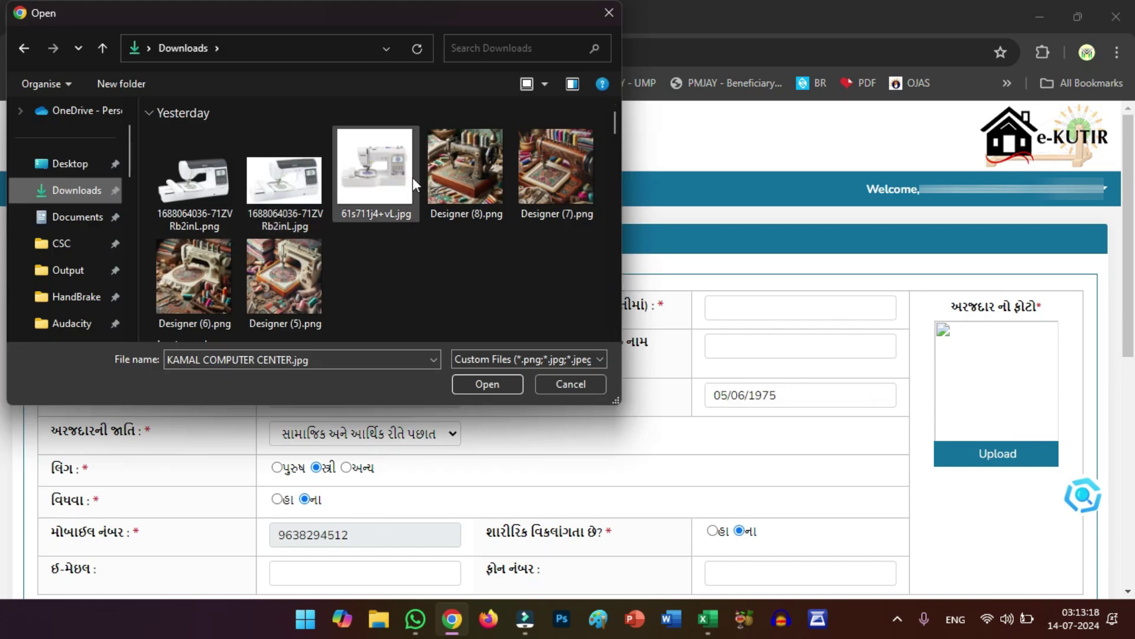
pyautogui.click(351, 194)
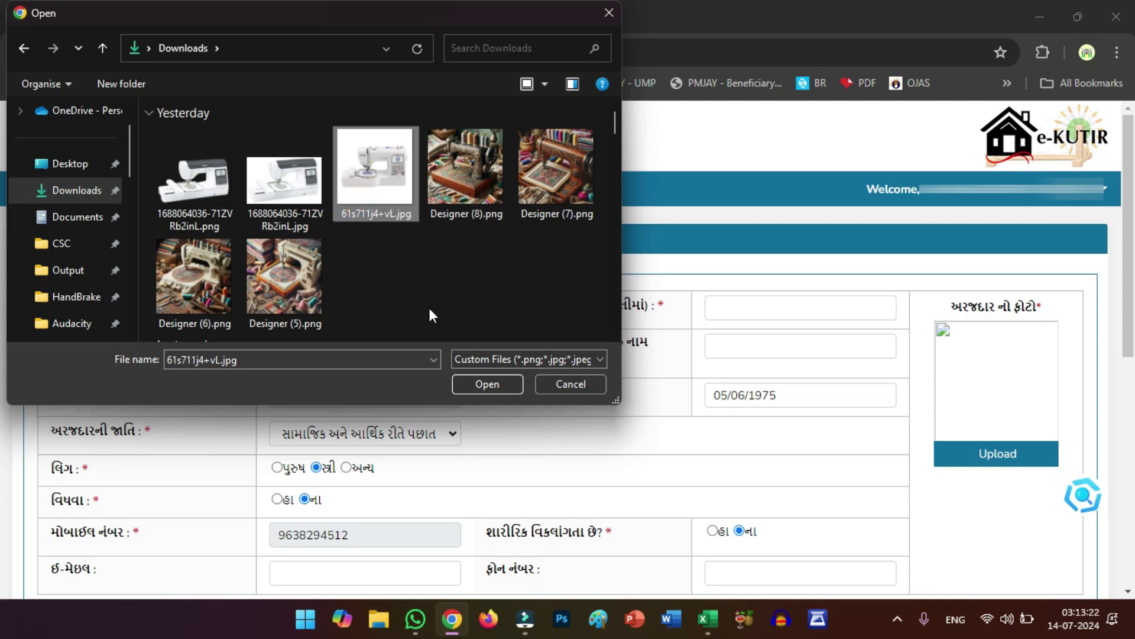
pyautogui.click(503, 385)
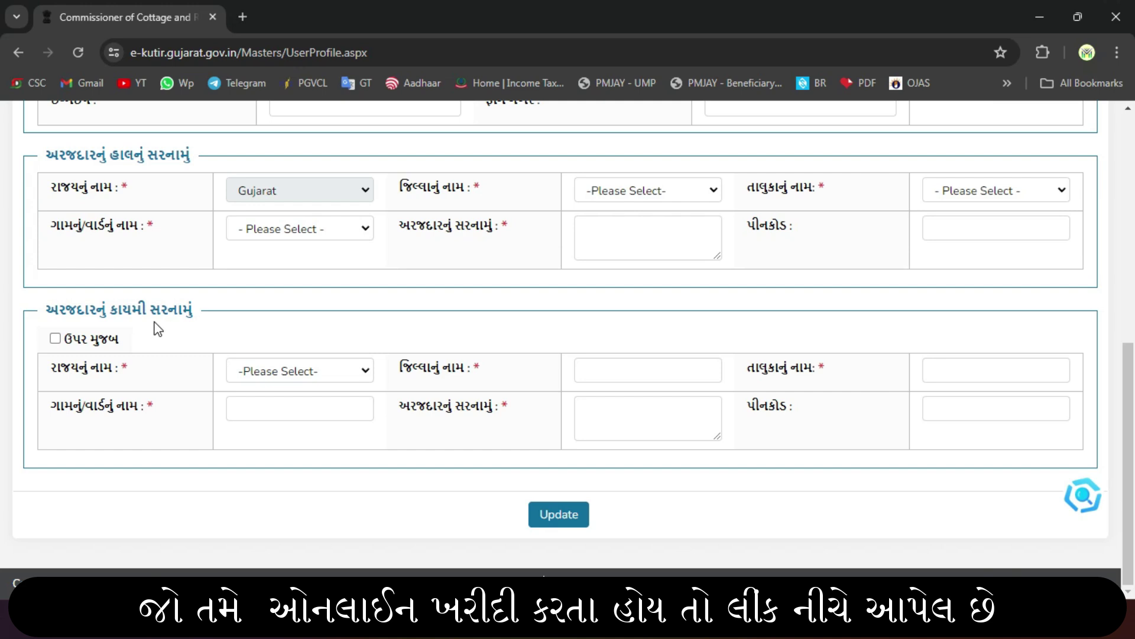
# Set the current address to Jamnagar district, Jamnagar - જામનગર ગ્રામ્ય taluka and Dhunvav - ધુંવાવ village.
pyautogui.click(624, 193)
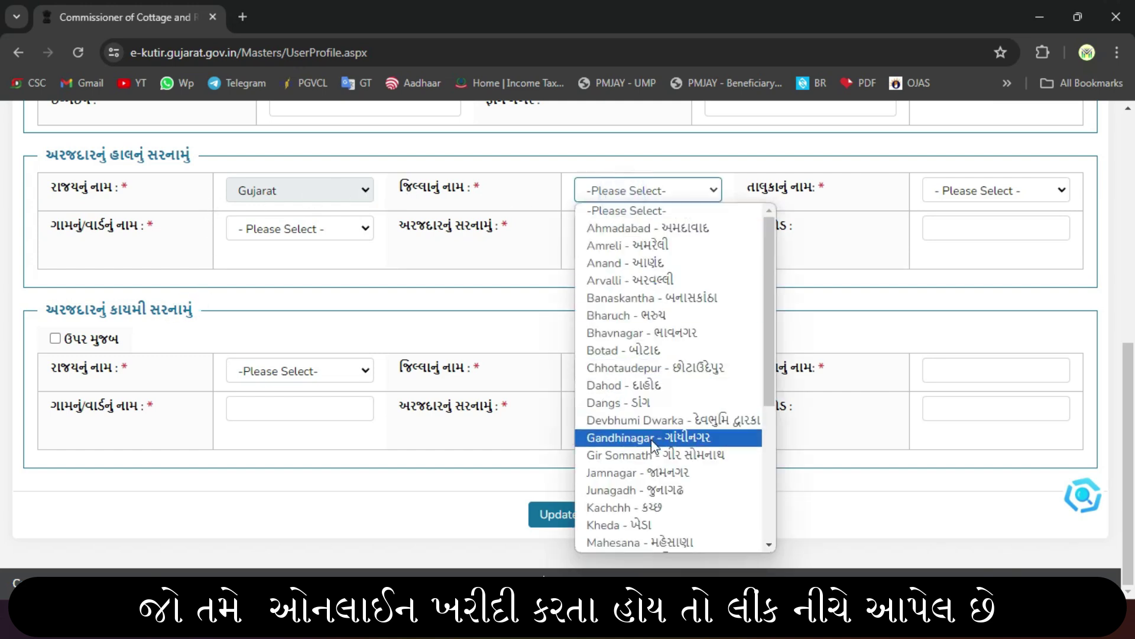
pyautogui.click(669, 474)
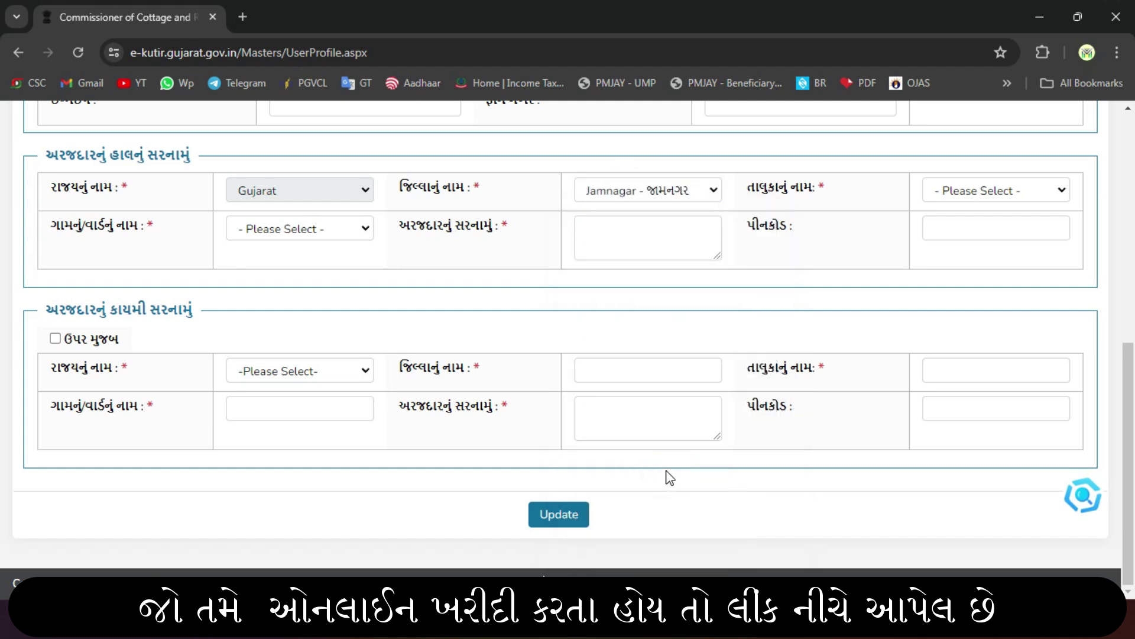
pyautogui.click(980, 192)
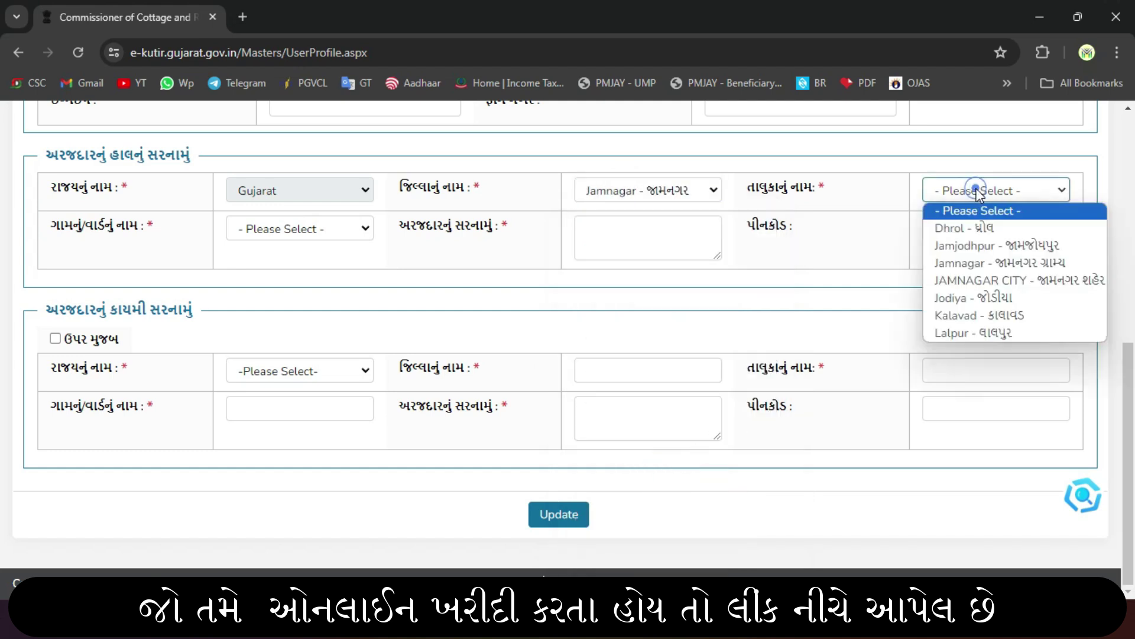
pyautogui.click(1027, 263)
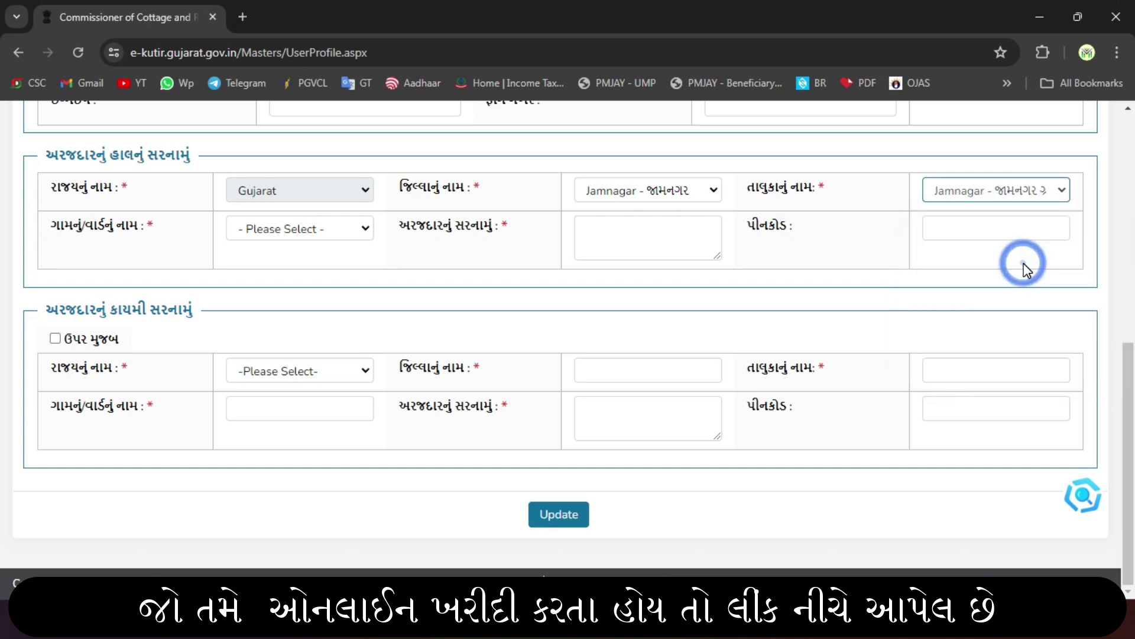
pyautogui.click(300, 238)
pyautogui.scroll(-7, 296, 367)
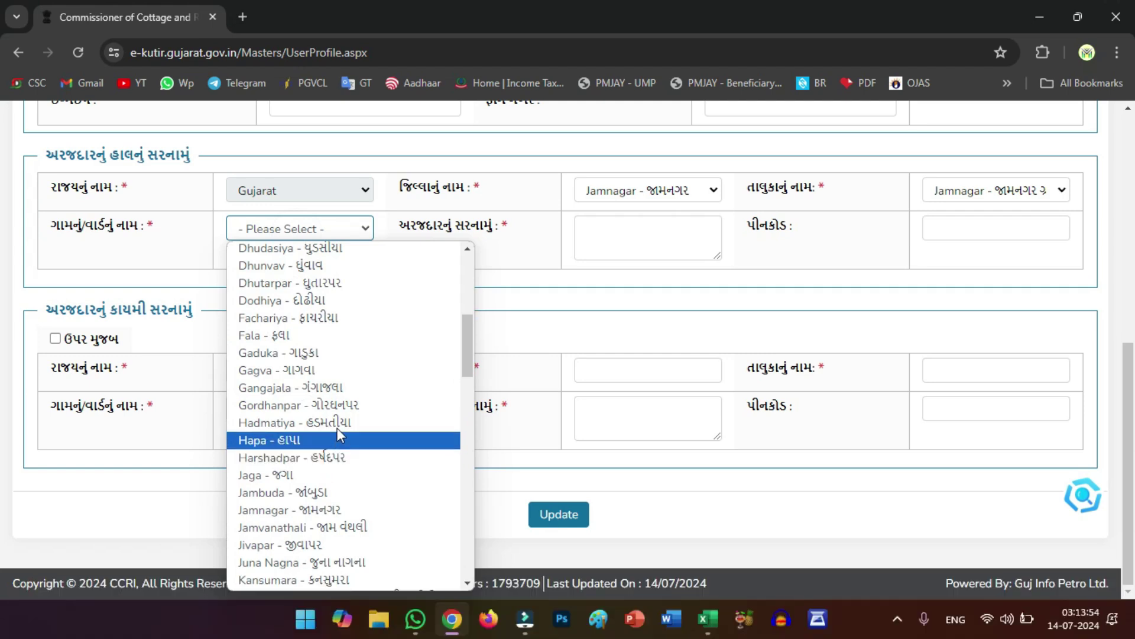
pyautogui.click(321, 266)
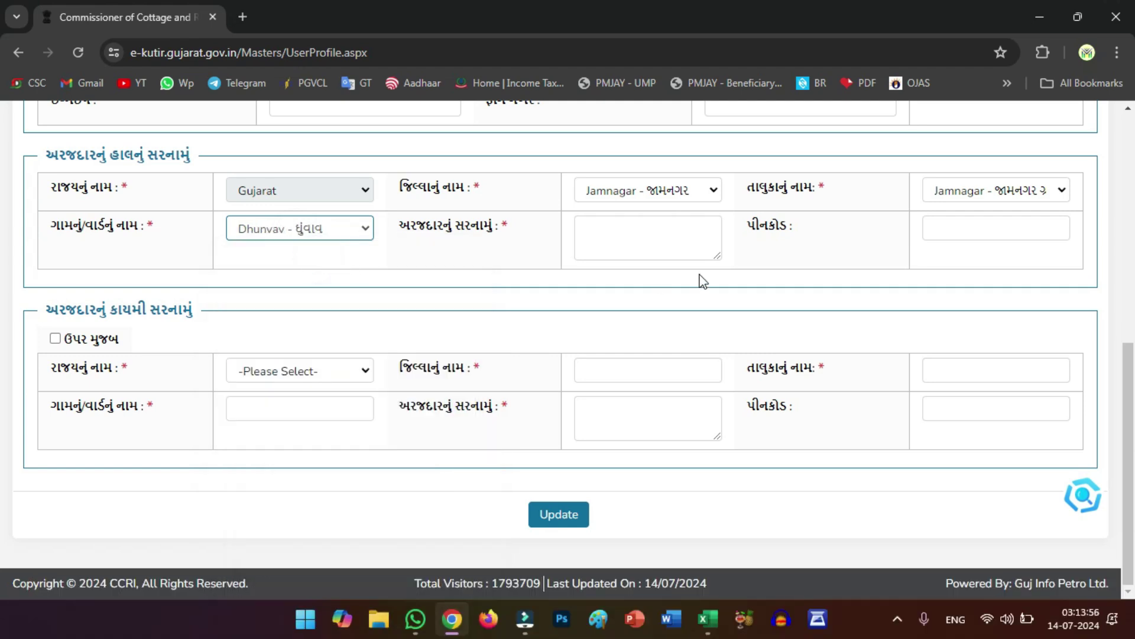
# Visit the current address's street address and pincode fields, and submit the profile update.
pyautogui.click(650, 227)
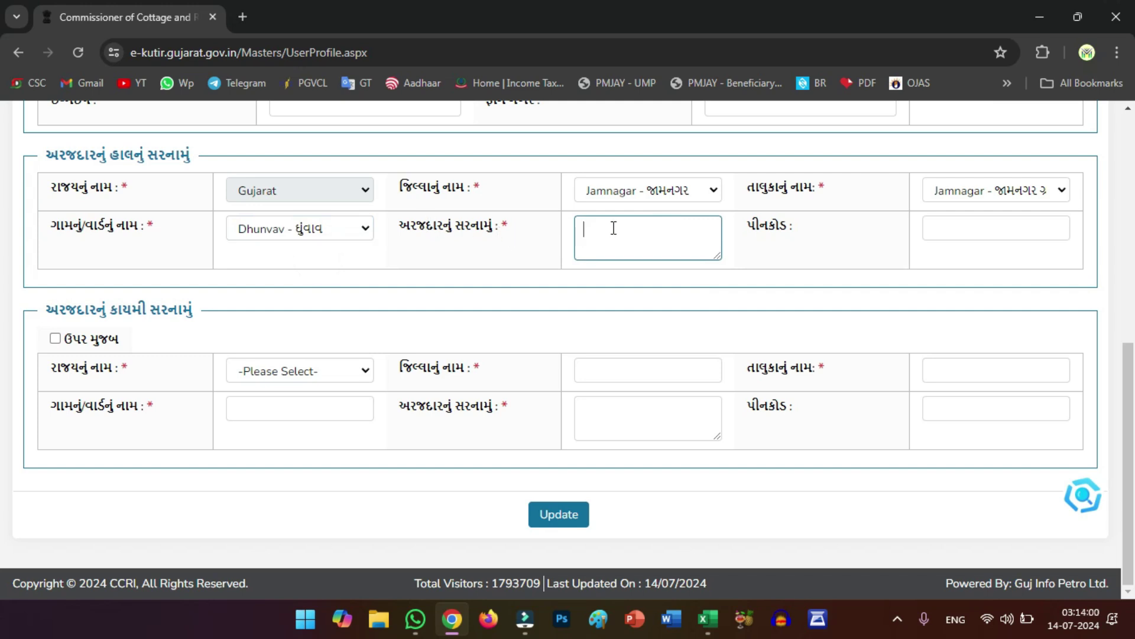
pyautogui.click(924, 230)
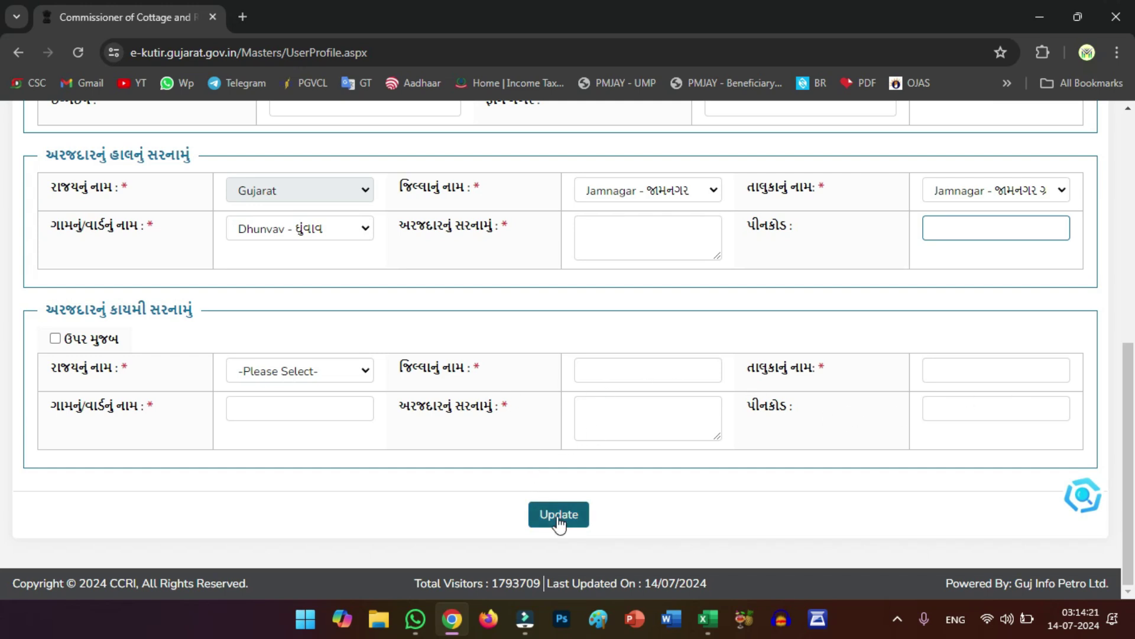
pyautogui.click(558, 517)
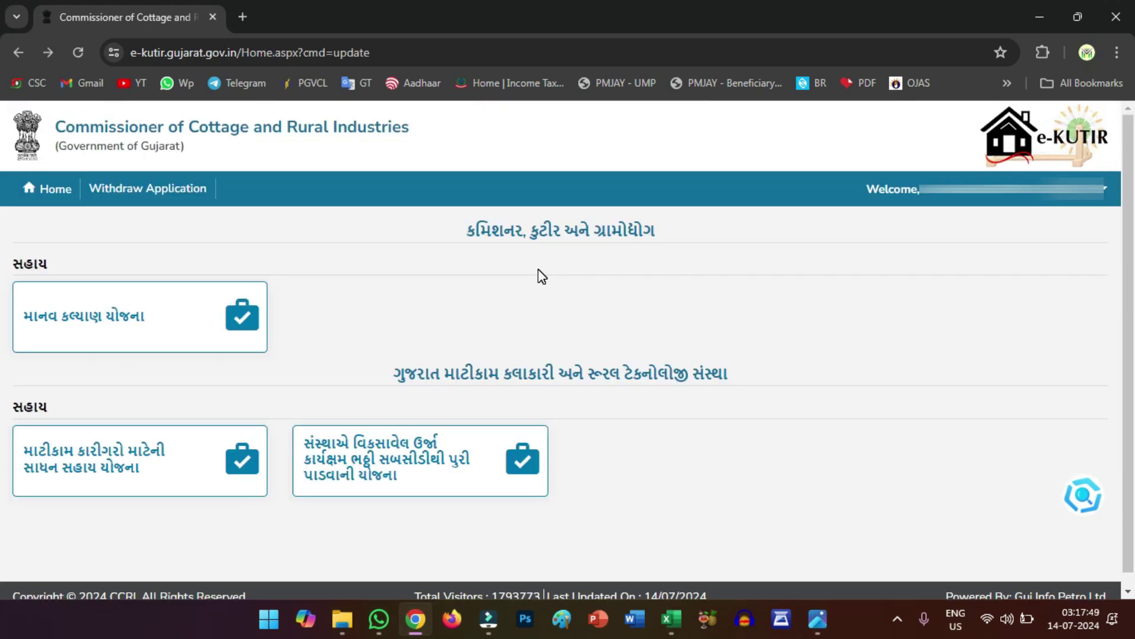
# Open the details of the માનવ કલ્યાણ યોજના assistance scheme.
pyautogui.click(90, 314)
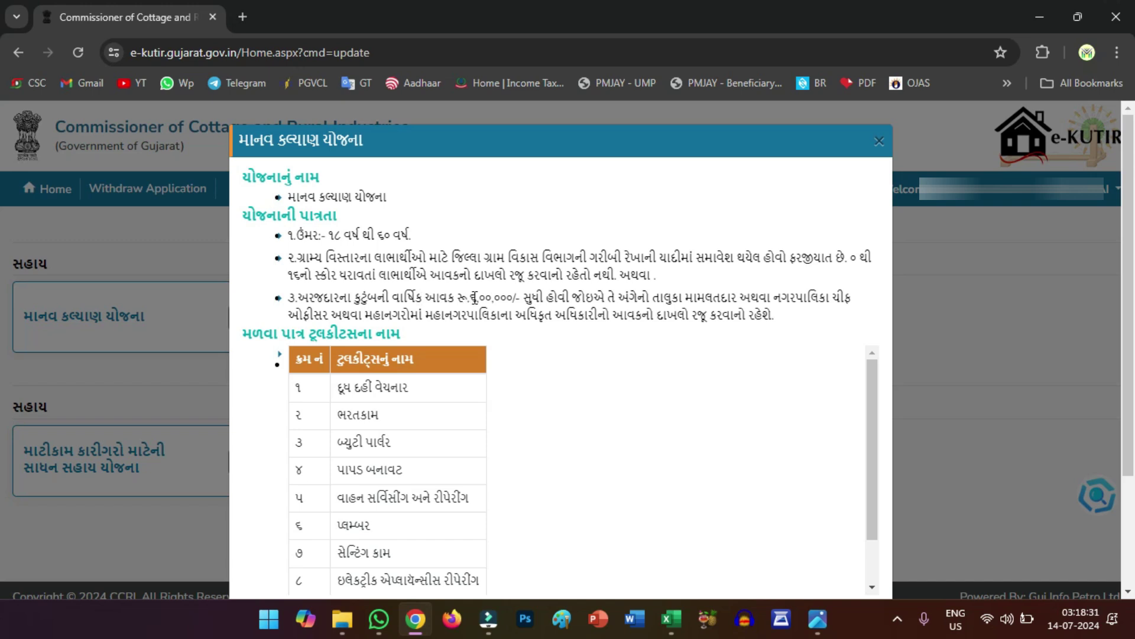
# Read the માનવ કલ્યાણ યોજના eligibility conditions, focusing on the annual family income limit and the authorities issuing the income certificate.
pyautogui.doubleClick(473, 298)
pyautogui.moveTo(557, 298); pyautogui.dragTo(752, 301)
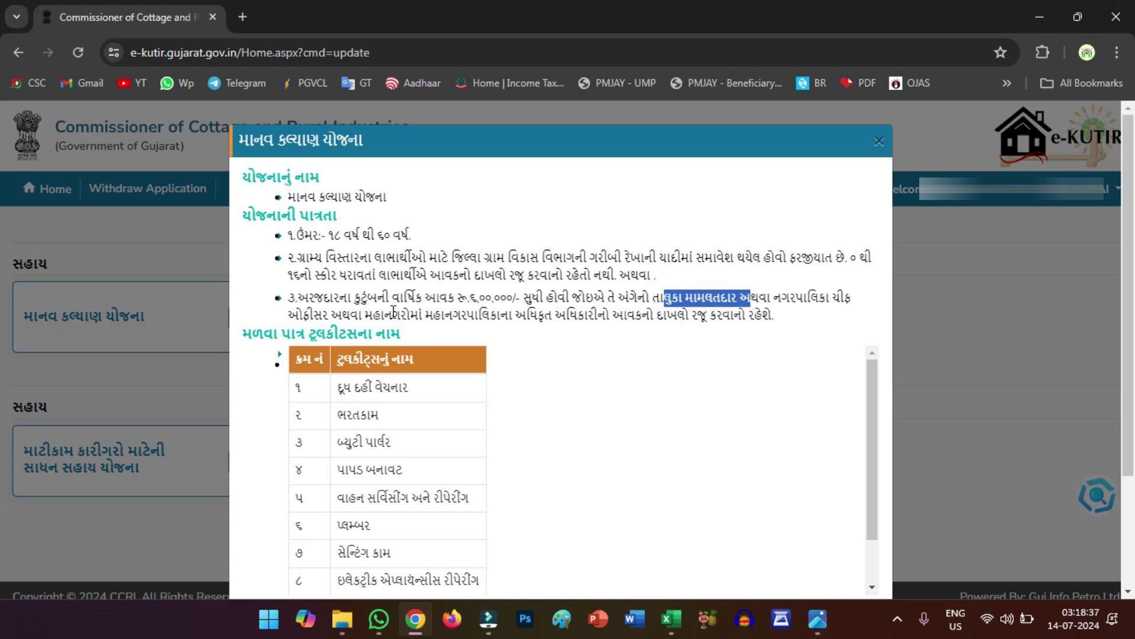
pyautogui.click(349, 323)
pyautogui.moveTo(425, 314); pyautogui.dragTo(608, 323)
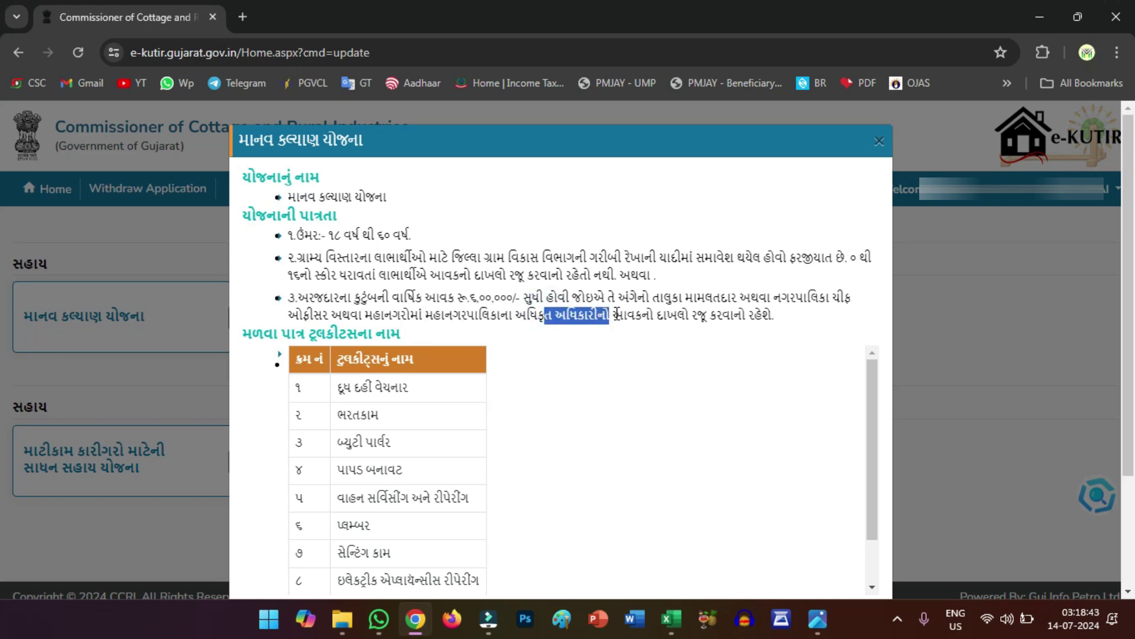
pyautogui.moveTo(614, 315); pyautogui.dragTo(690, 321)
pyautogui.click(613, 318)
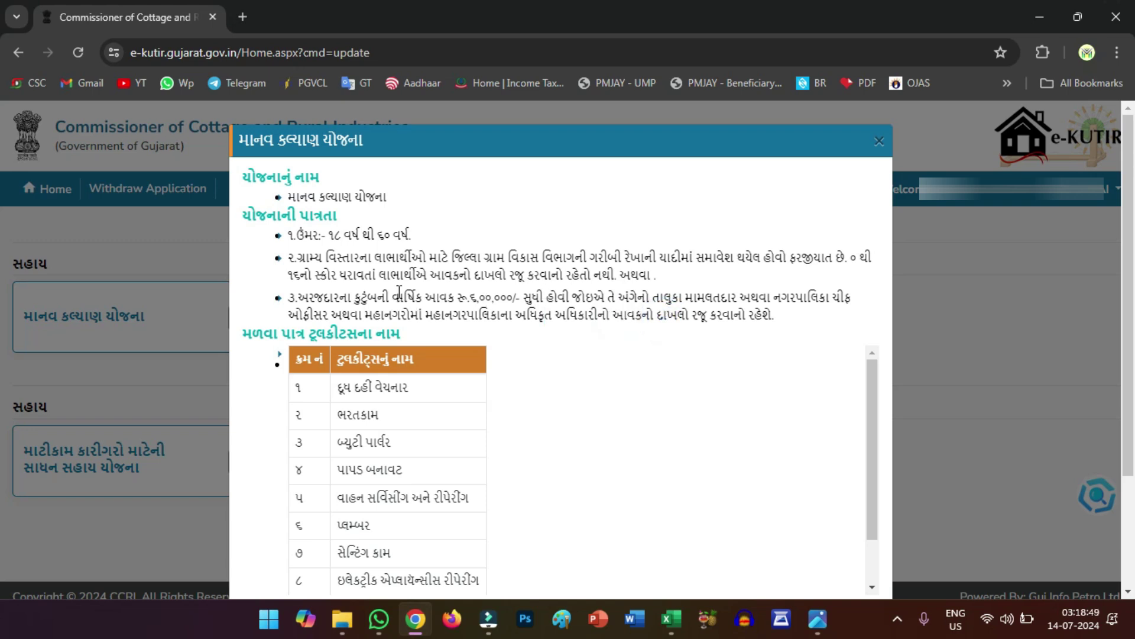
pyautogui.moveTo(399, 292); pyautogui.dragTo(470, 298)
pyautogui.click(500, 298)
# Examine the full list of toolkits offered under the scheme, from દૂધ દહીં વેચનાર through પંચર કિટ.
pyautogui.scroll(-2, 491, 319)
pyautogui.scroll(-1, 491, 319)
pyautogui.scroll(1, 489, 319)
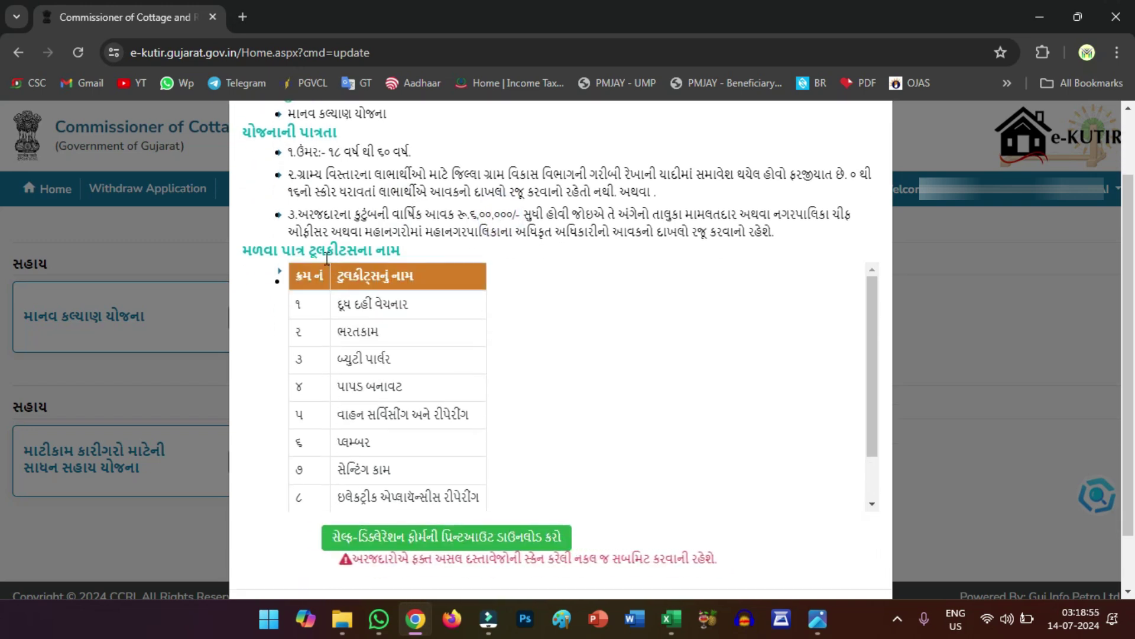
pyautogui.click(469, 251)
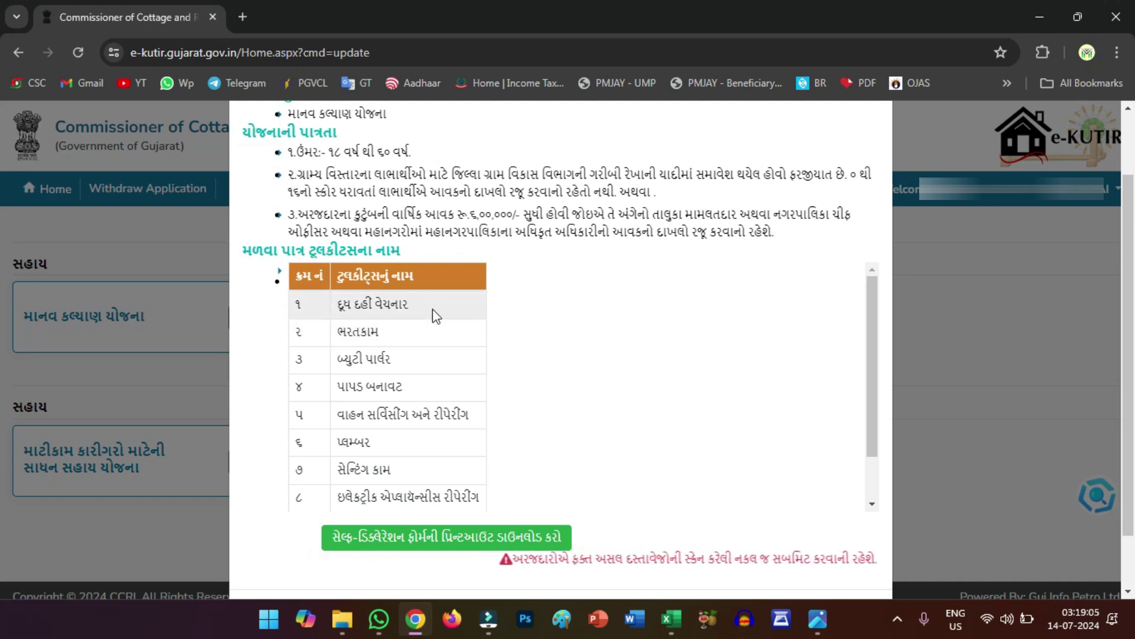
pyautogui.scroll(-1, 436, 315)
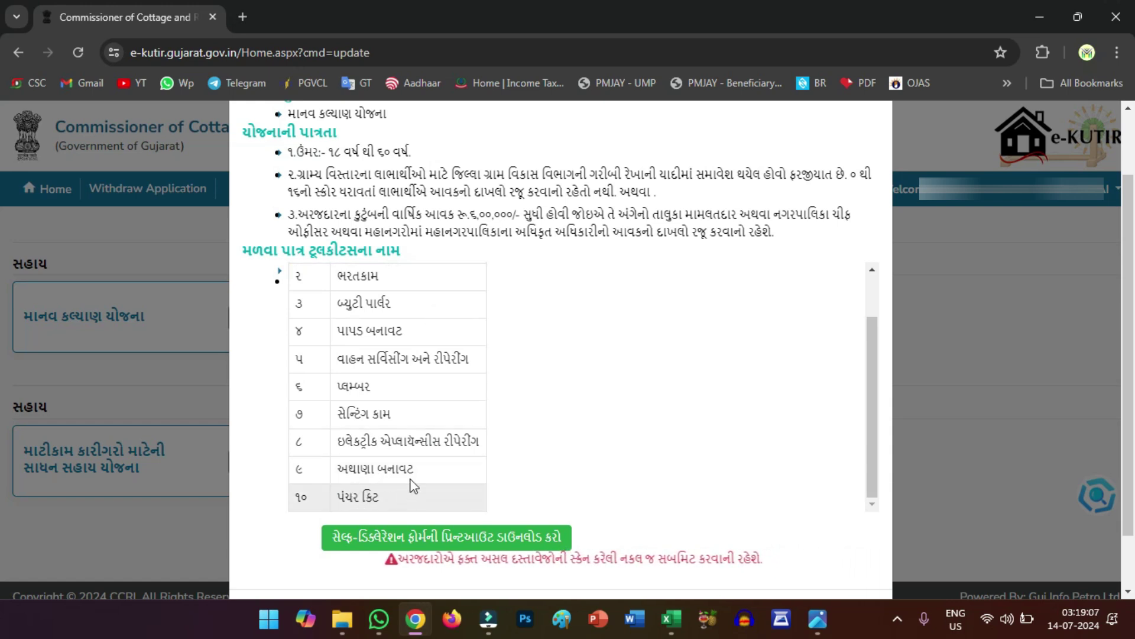
pyautogui.scroll(1, 421, 455)
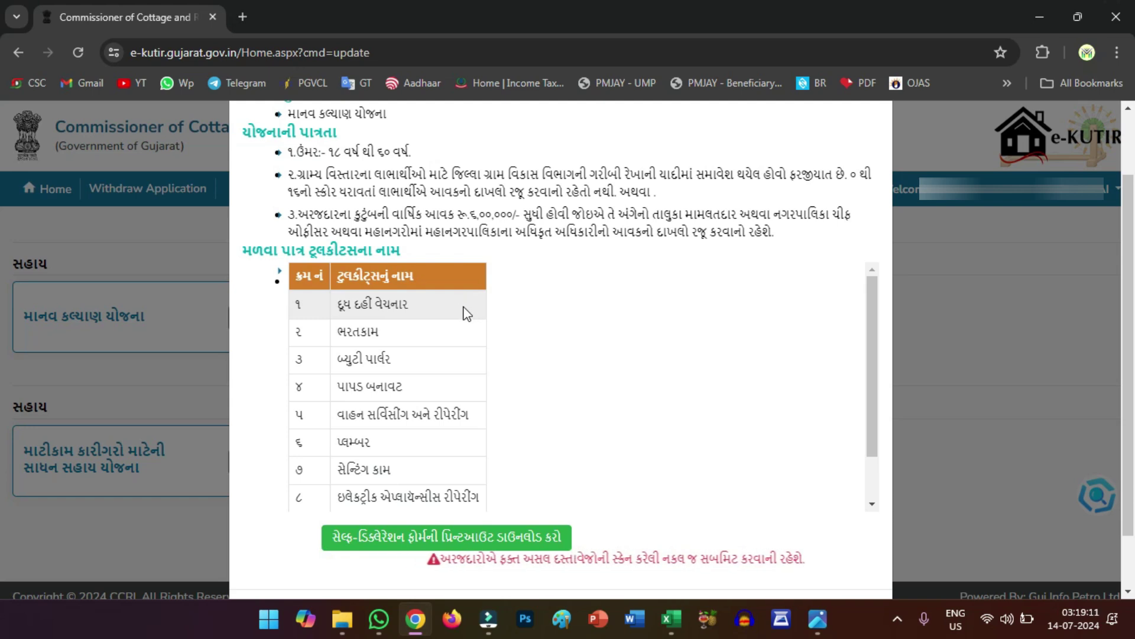
pyautogui.scroll(2, 439, 332)
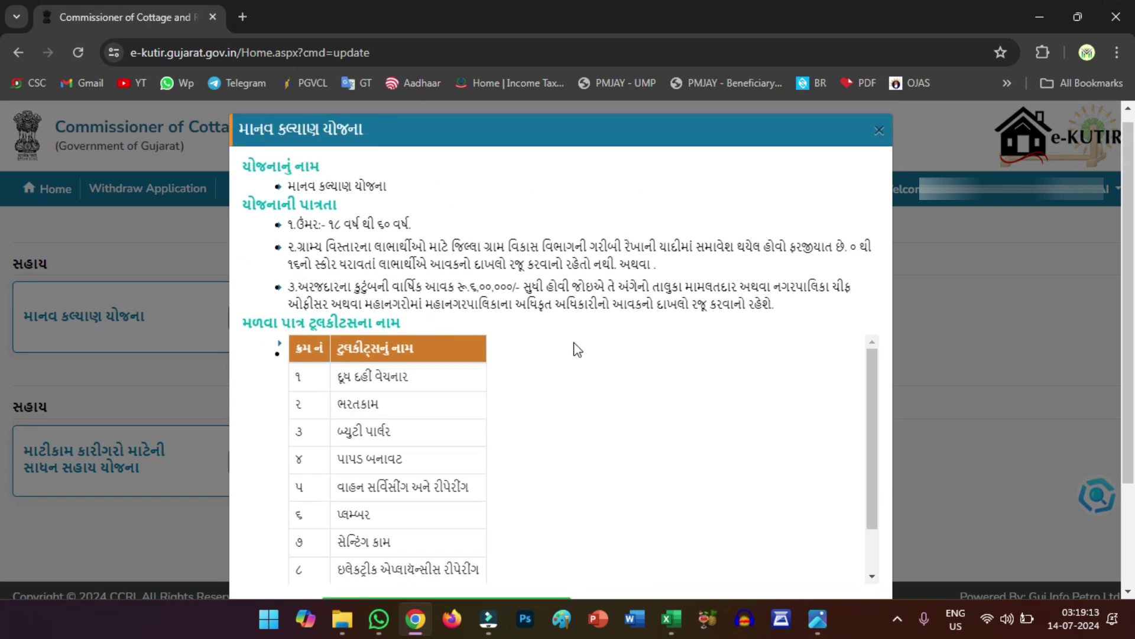
pyautogui.scroll(-2, 577, 349)
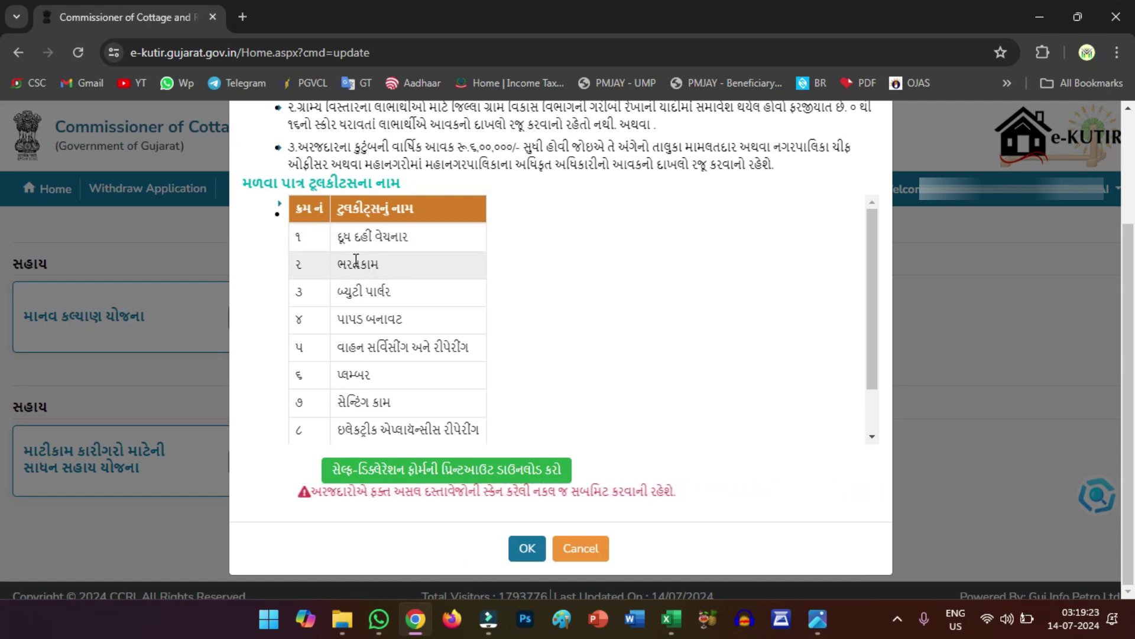
pyautogui.moveTo(341, 263); pyautogui.dragTo(393, 294)
pyautogui.moveTo(336, 323); pyautogui.dragTo(408, 320)
pyautogui.moveTo(336, 348); pyautogui.dragTo(461, 348)
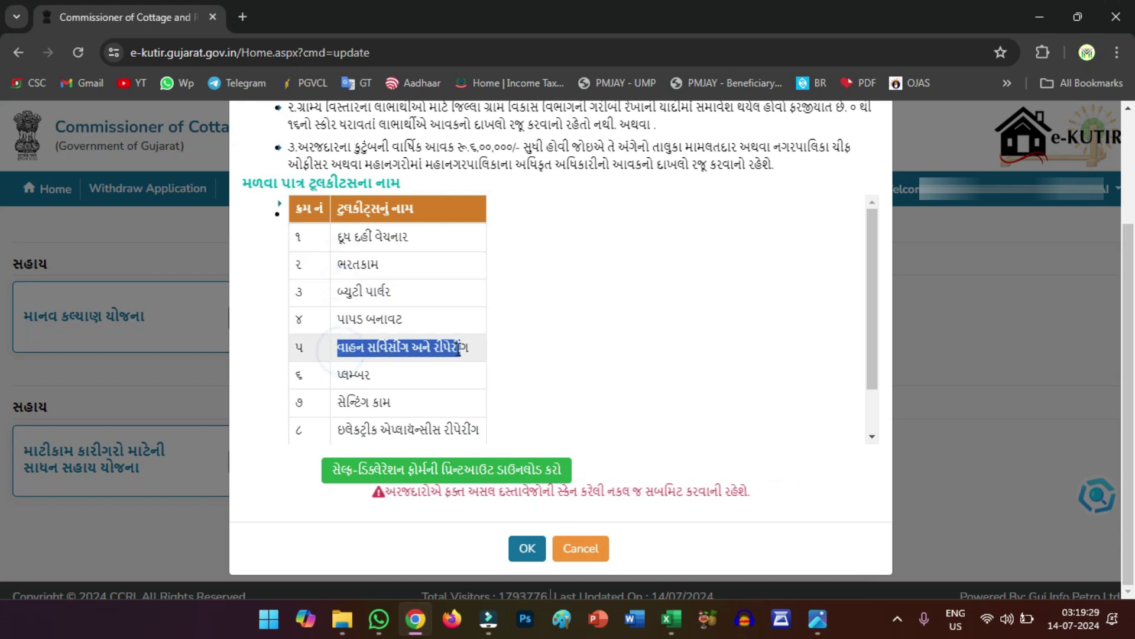
pyautogui.click(374, 312)
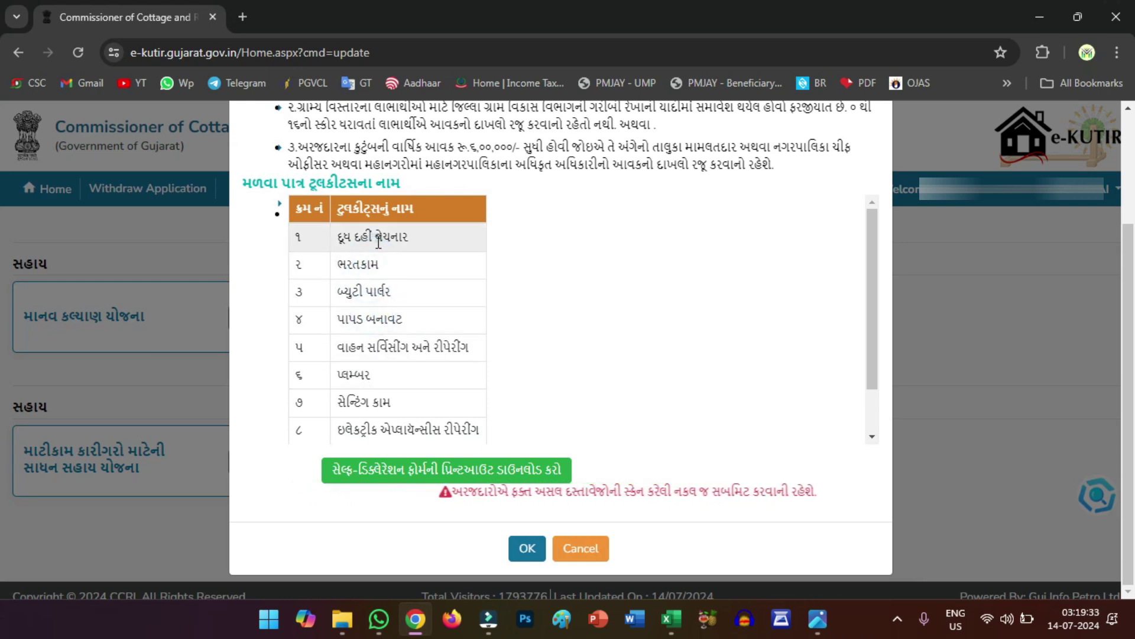
pyautogui.moveTo(393, 291); pyautogui.dragTo(339, 295)
pyautogui.click(360, 306)
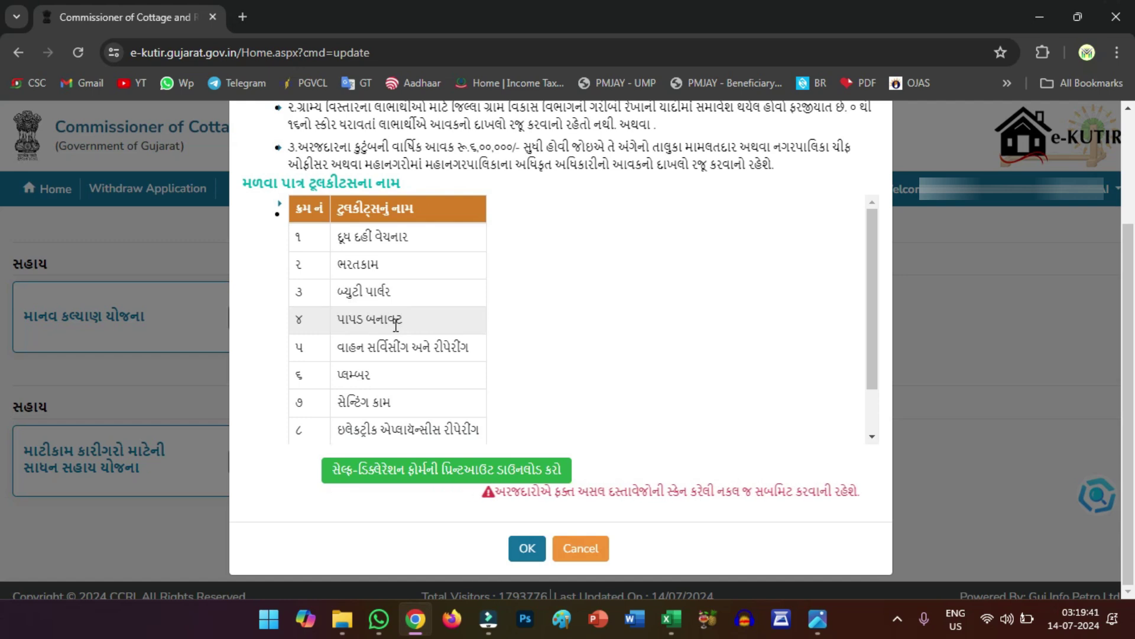
pyautogui.moveTo(345, 347); pyautogui.dragTo(467, 355)
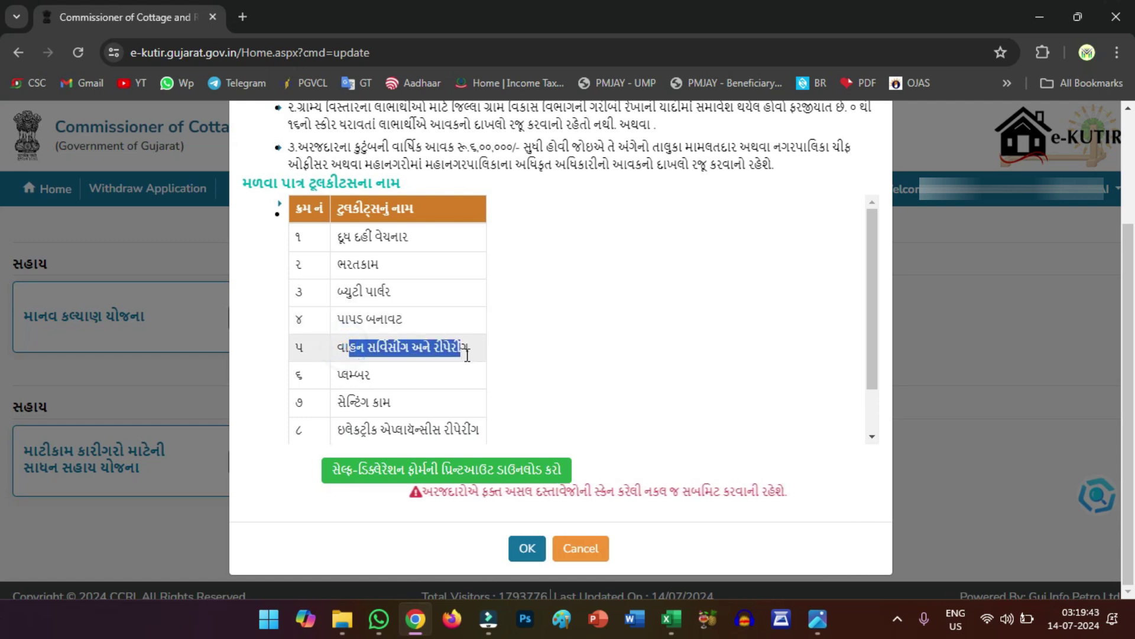
pyautogui.click(380, 349)
pyautogui.moveTo(340, 374); pyautogui.dragTo(448, 372)
pyautogui.scroll(-1, 369, 426)
pyautogui.scroll(-1, 369, 426)
pyautogui.moveTo(337, 402); pyautogui.dragTo(427, 414)
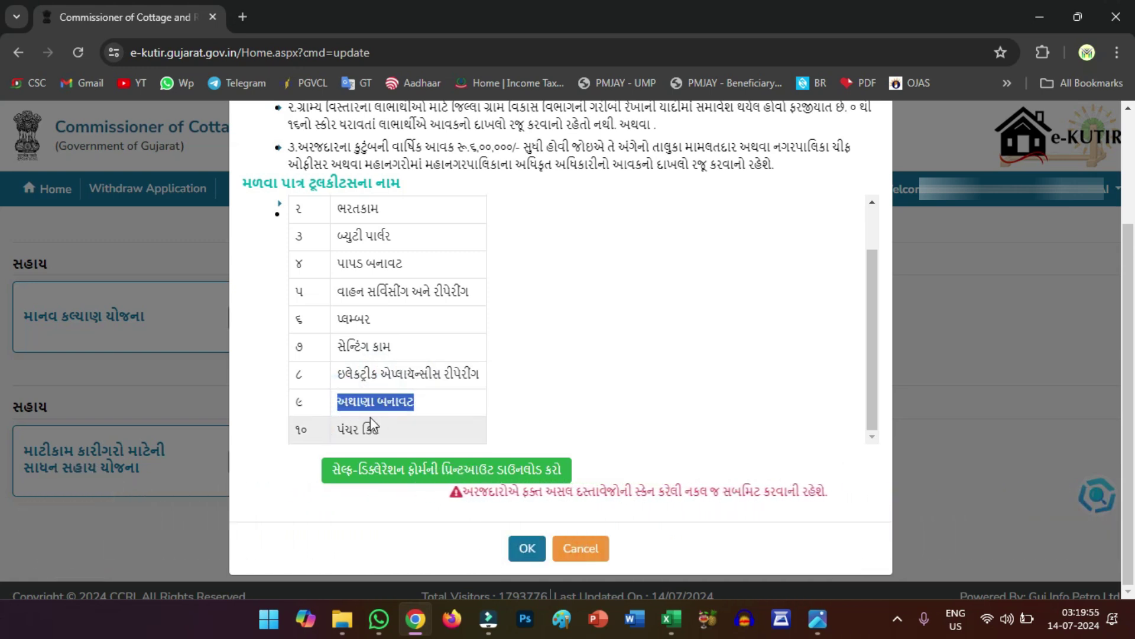
pyautogui.click(424, 402)
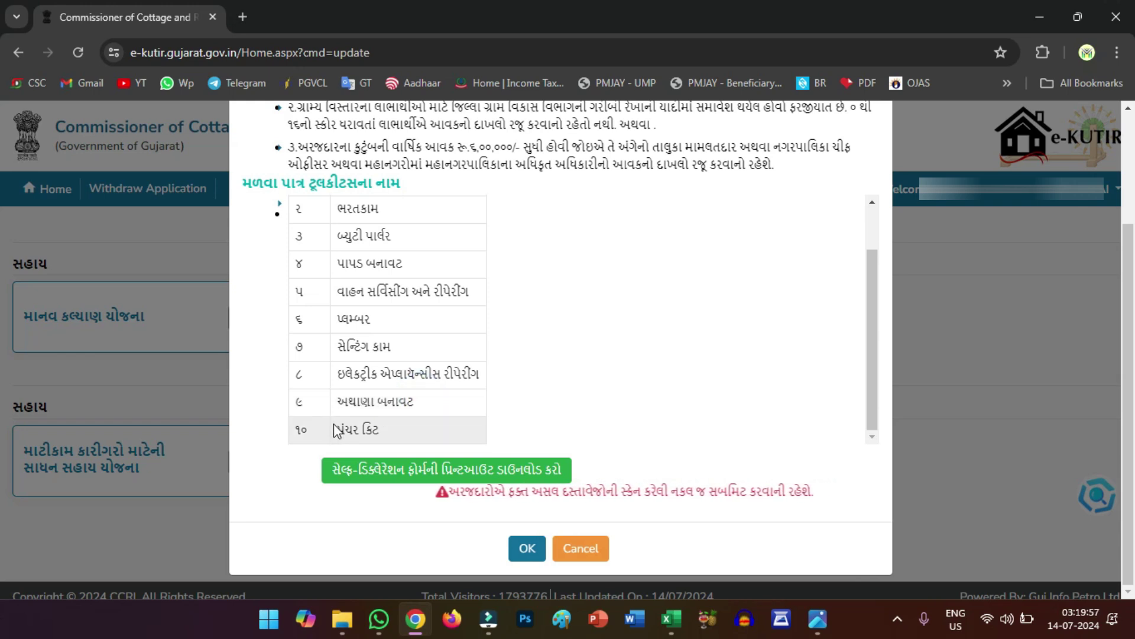
pyautogui.moveTo(341, 429); pyautogui.dragTo(382, 430)
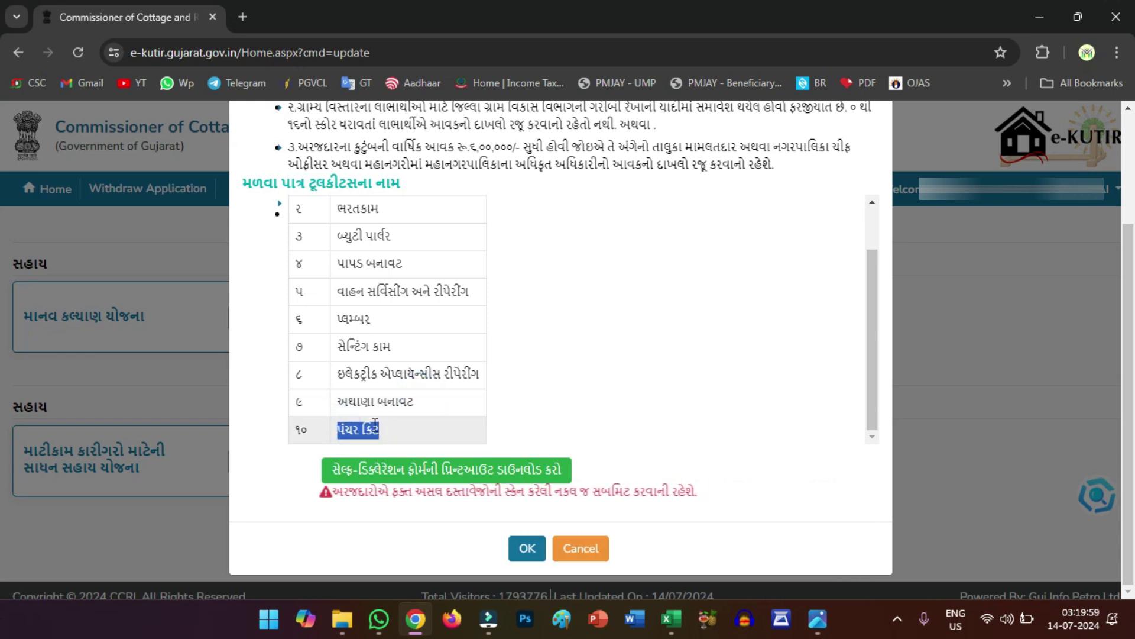
pyautogui.click(517, 359)
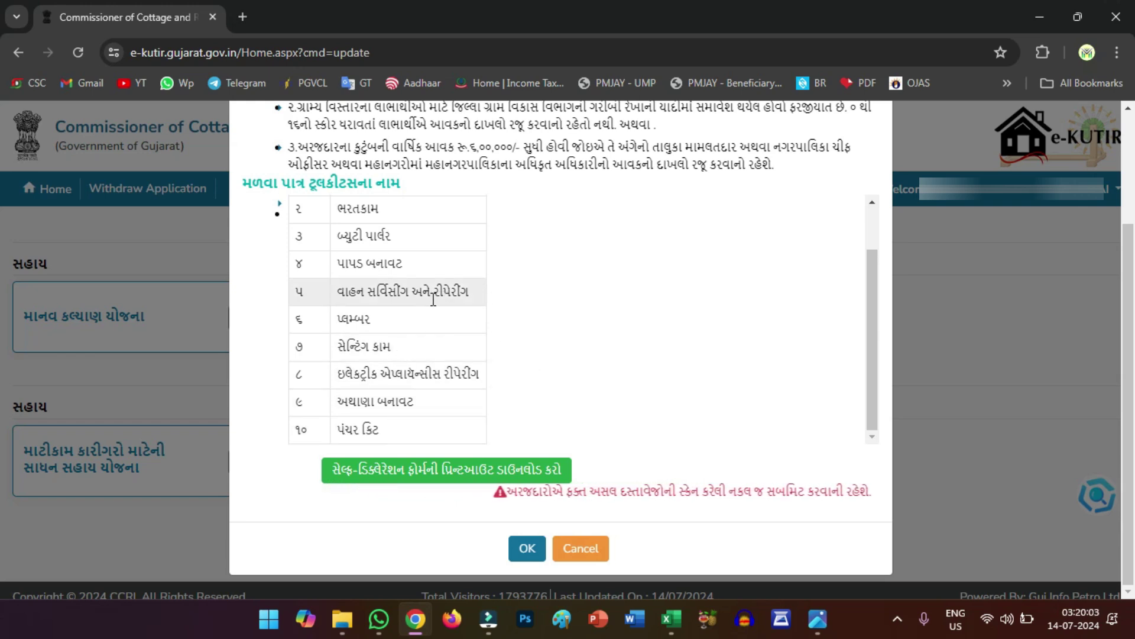
pyautogui.scroll(2, 431, 302)
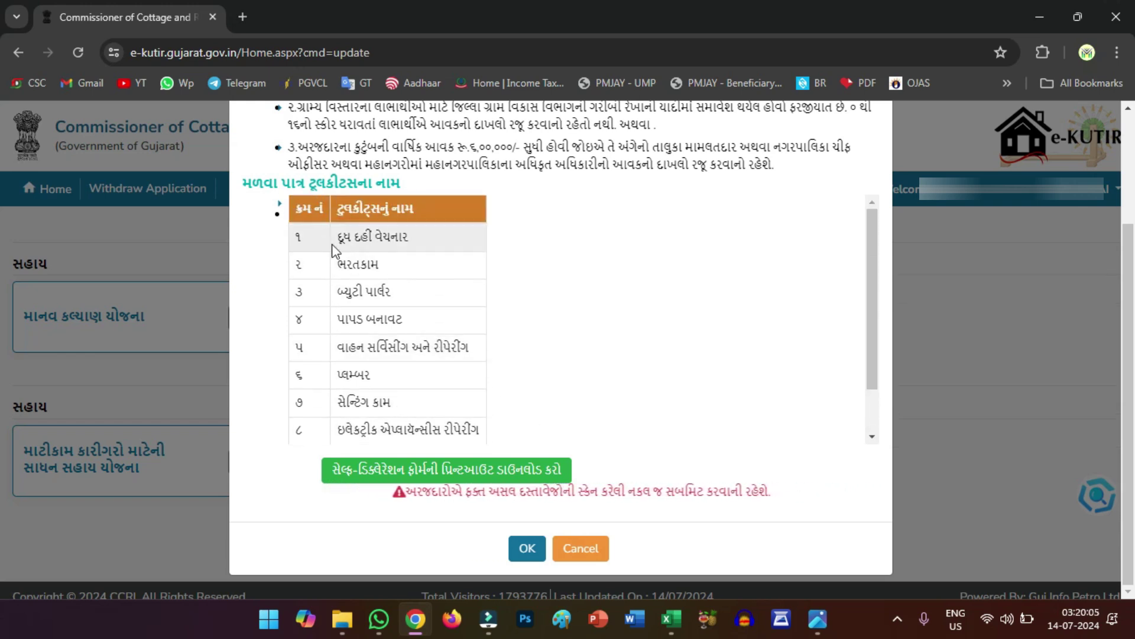
pyautogui.scroll(-2, 331, 266)
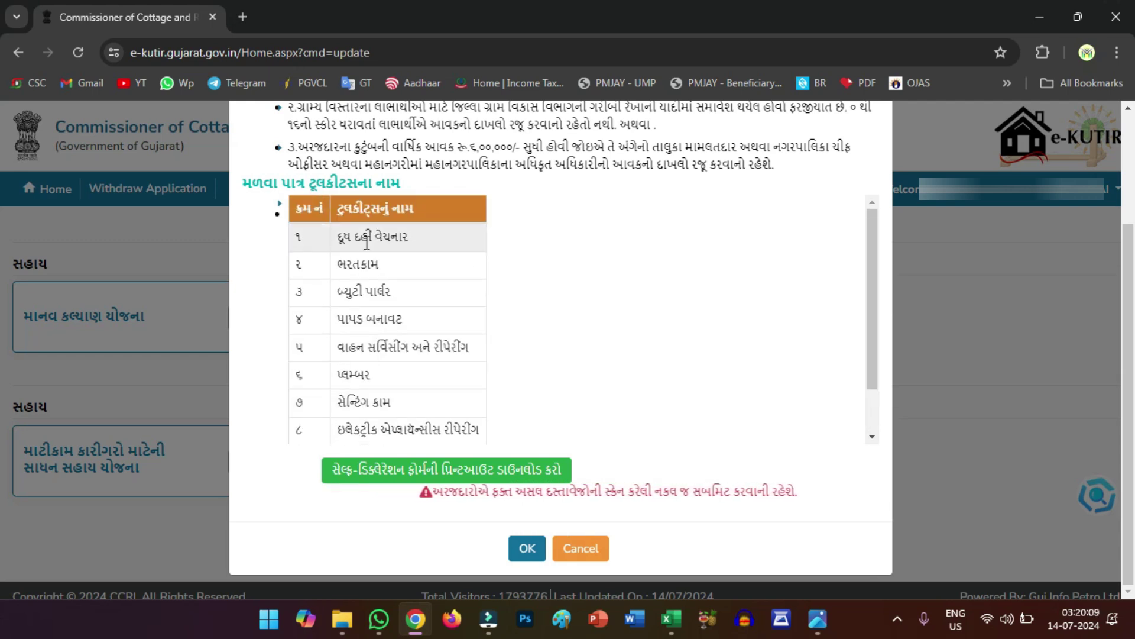
pyautogui.scroll(-1, 414, 378)
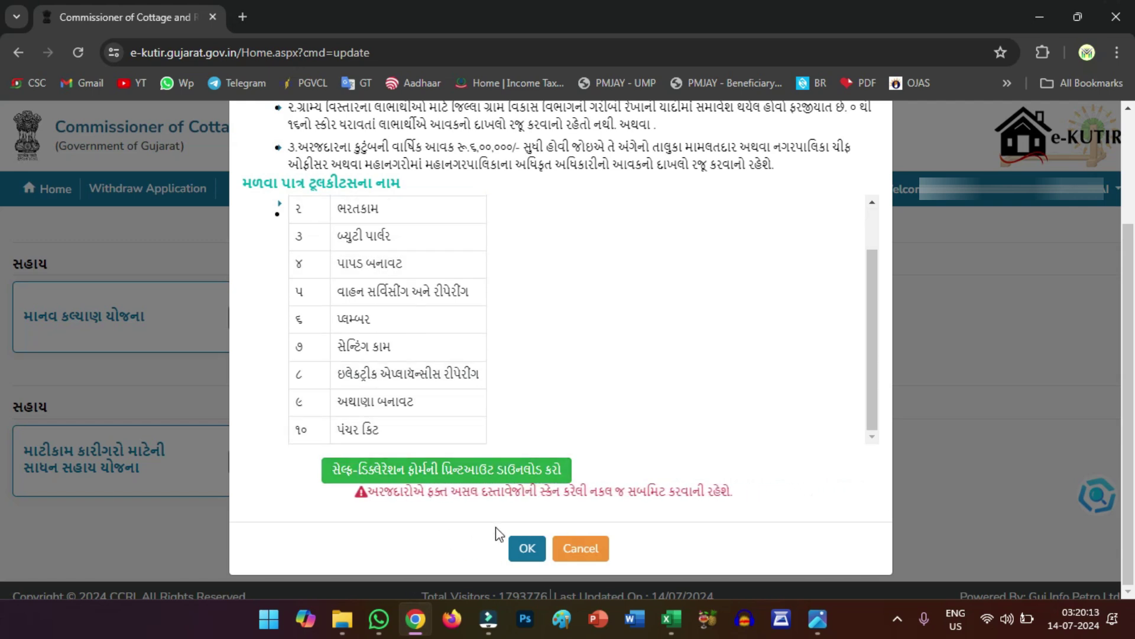
# Accept the scheme details to start the application, and save the personal details to continue to the application details.
pyautogui.click(527, 549)
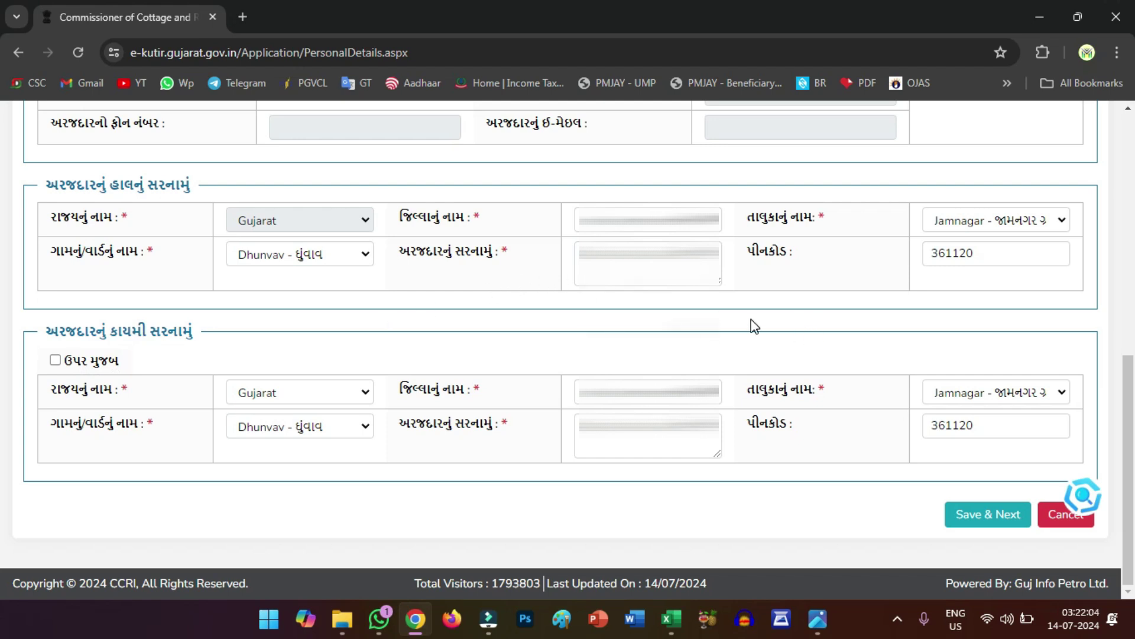
pyautogui.click(963, 519)
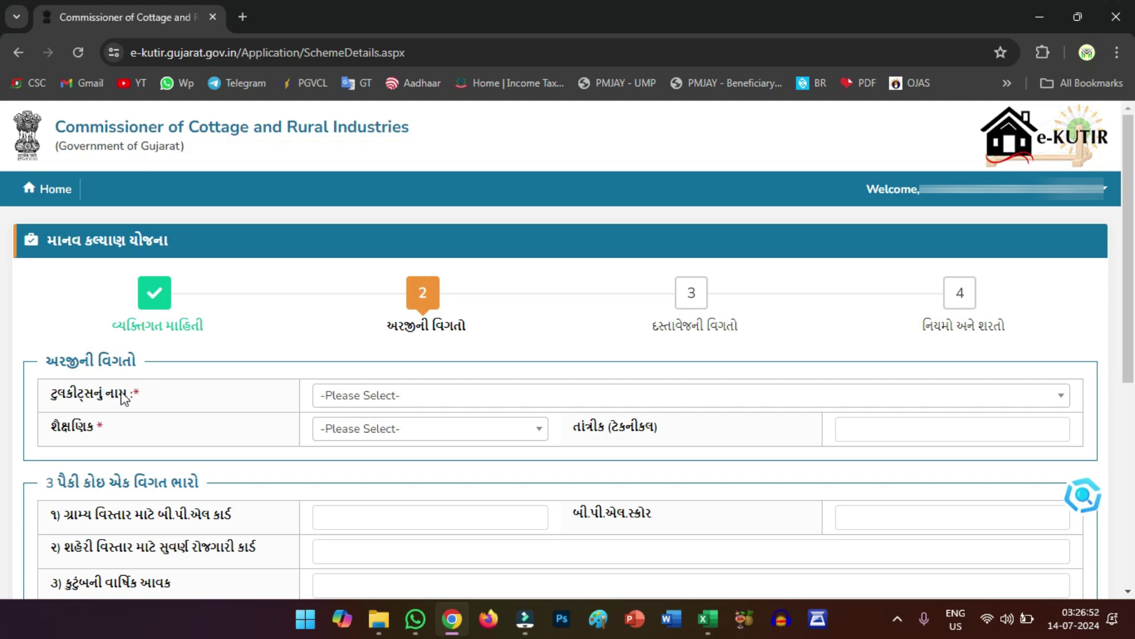
# Choose ભરત કામ as the toolkit name in the application details.
pyautogui.click(361, 396)
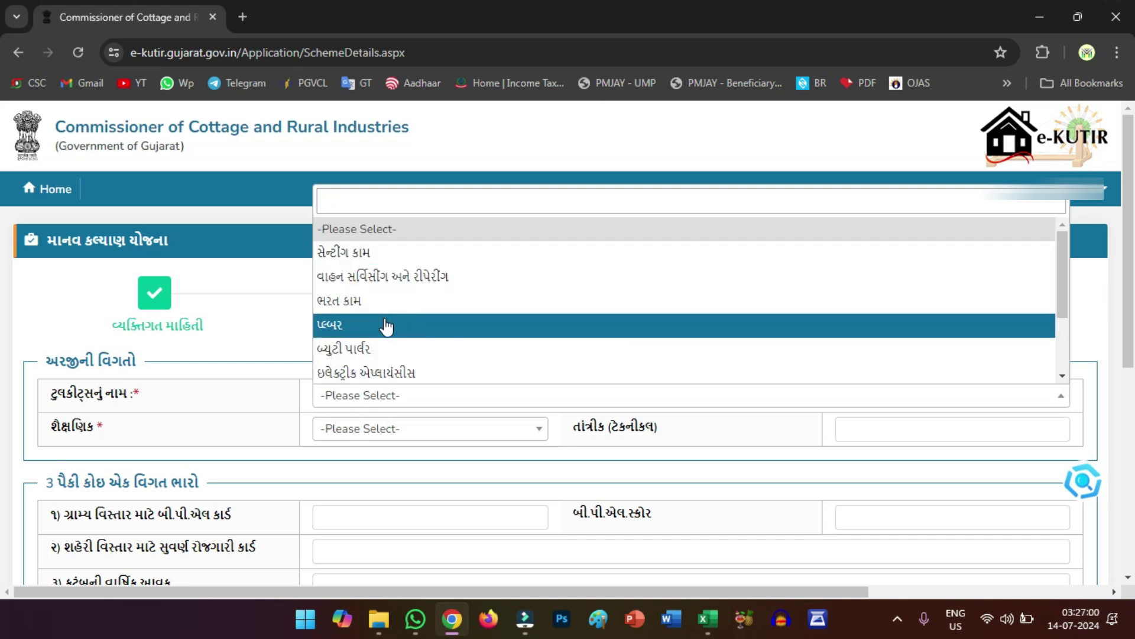
pyautogui.scroll(-2, 385, 324)
pyautogui.scroll(3, 387, 354)
pyautogui.scroll(-2, 385, 332)
pyautogui.scroll(-1, 385, 340)
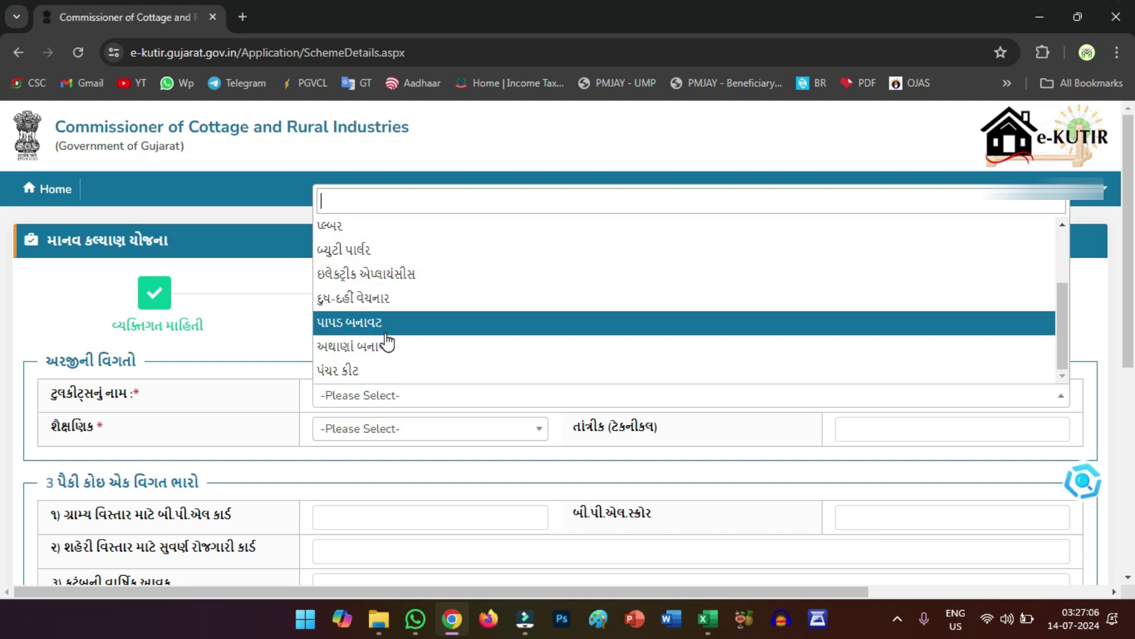
pyautogui.scroll(3, 378, 334)
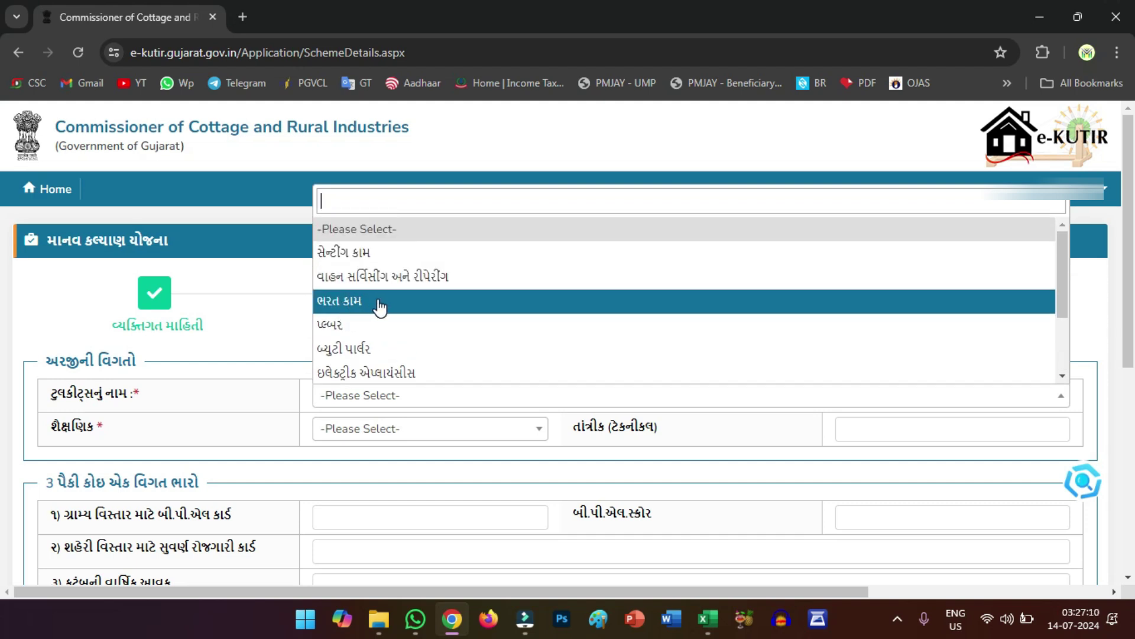
pyautogui.click(353, 306)
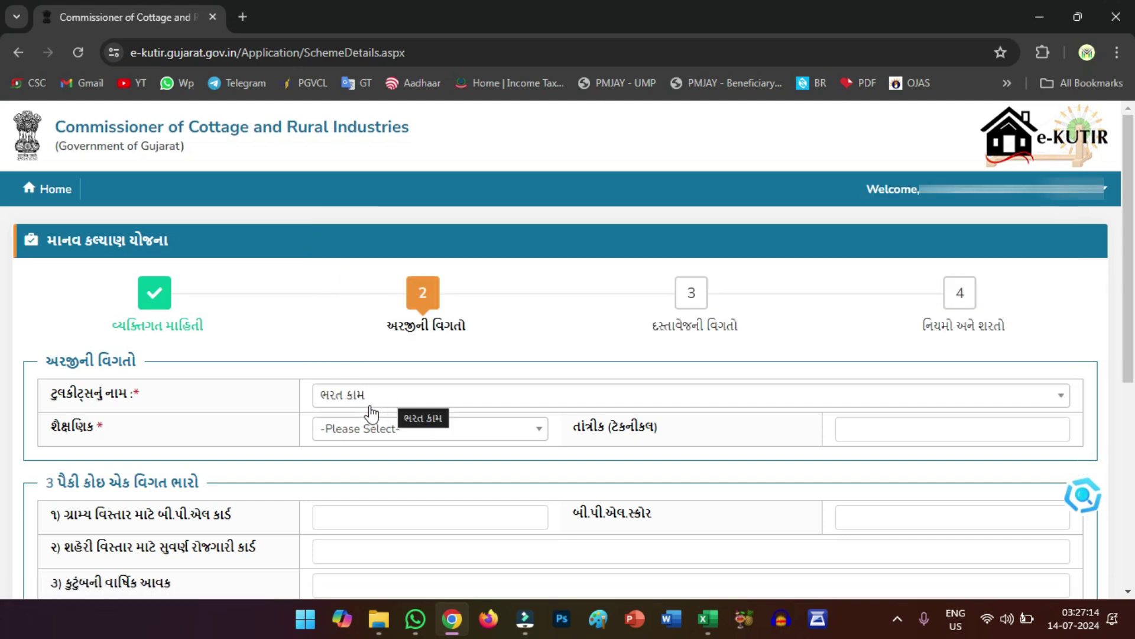
# Set the education level to ધોરણ ૧૦ થી નીચે and visit the technical qualification field.
pyautogui.click(359, 429)
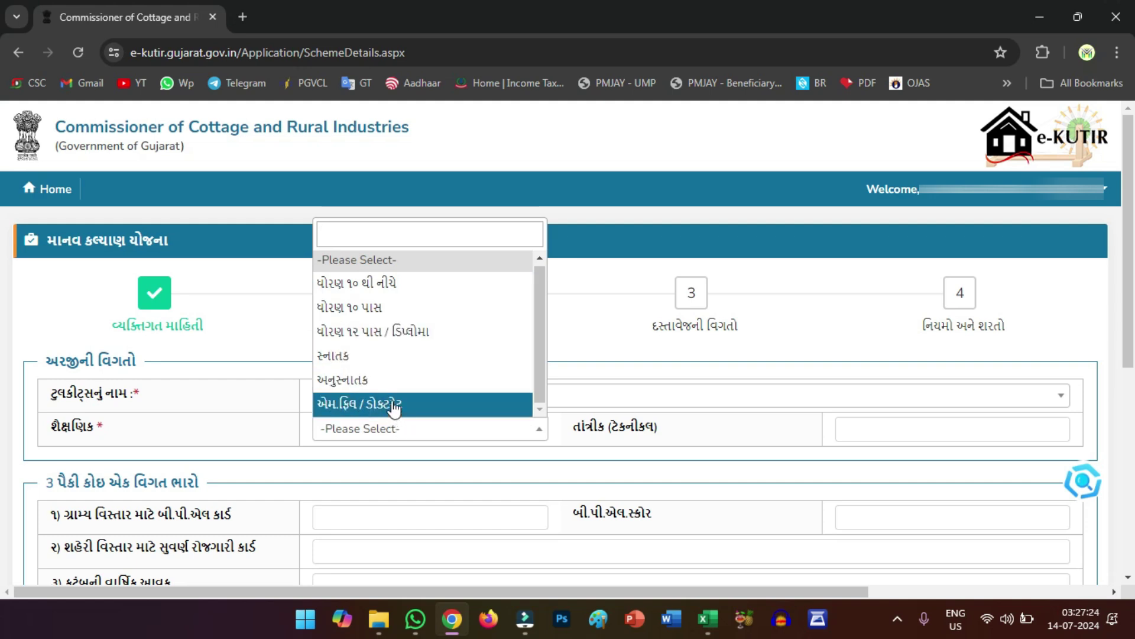
pyautogui.click(358, 283)
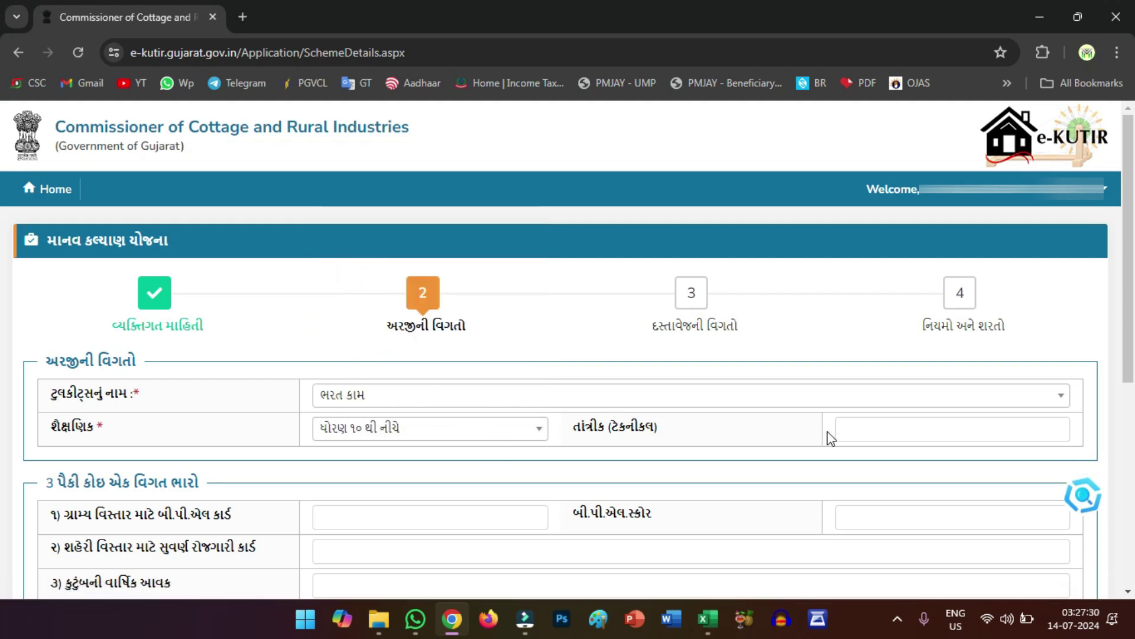
pyautogui.click(845, 426)
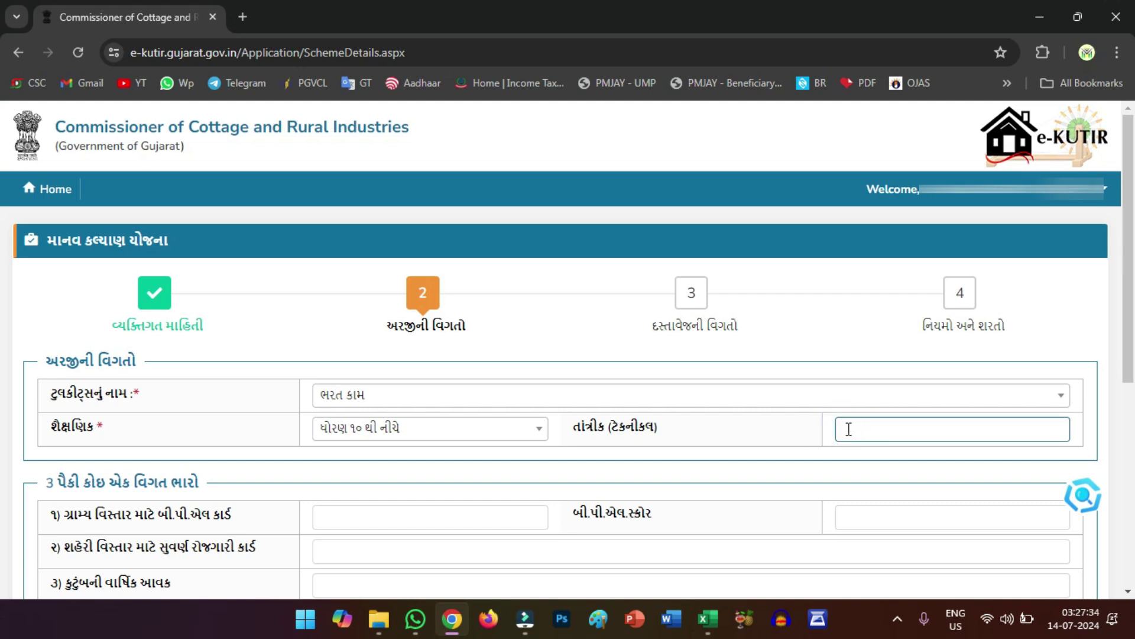
# Go through the BPL card, BPL score, urban Suvarna Rojgari card and annual family income fields, and view the business details section.
pyautogui.scroll(-3, 601, 327)
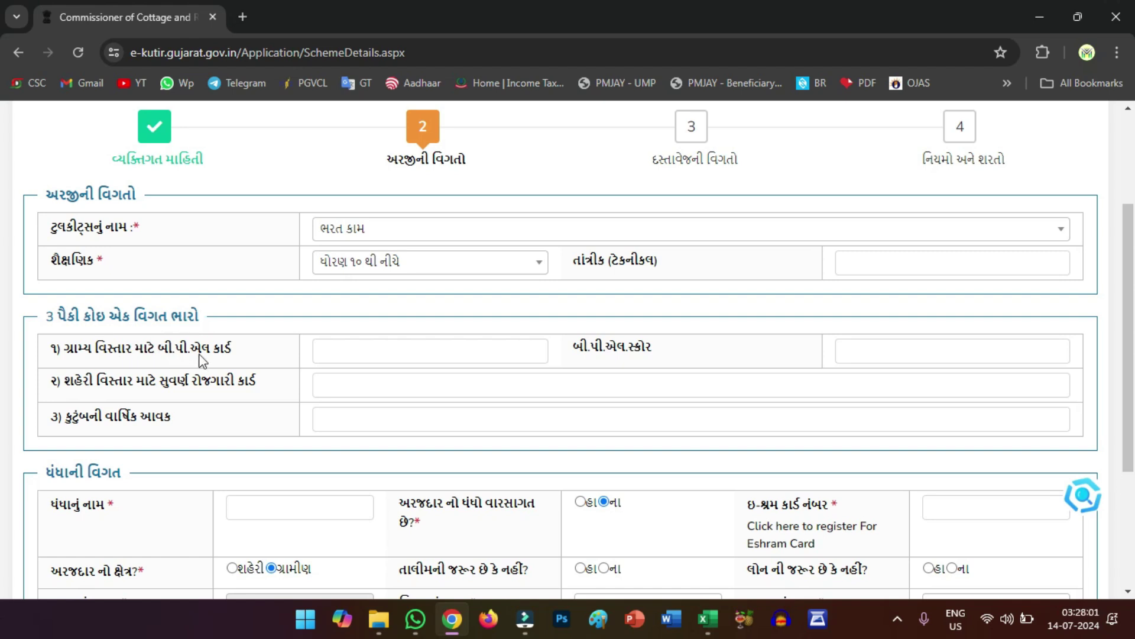
pyautogui.click(333, 348)
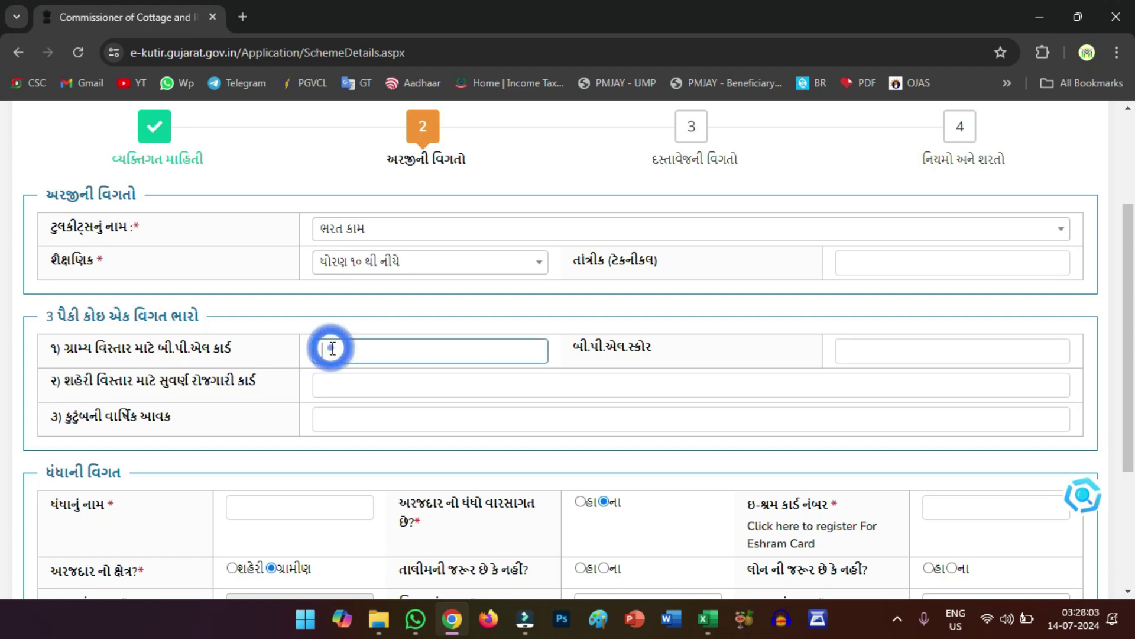
pyautogui.click(903, 350)
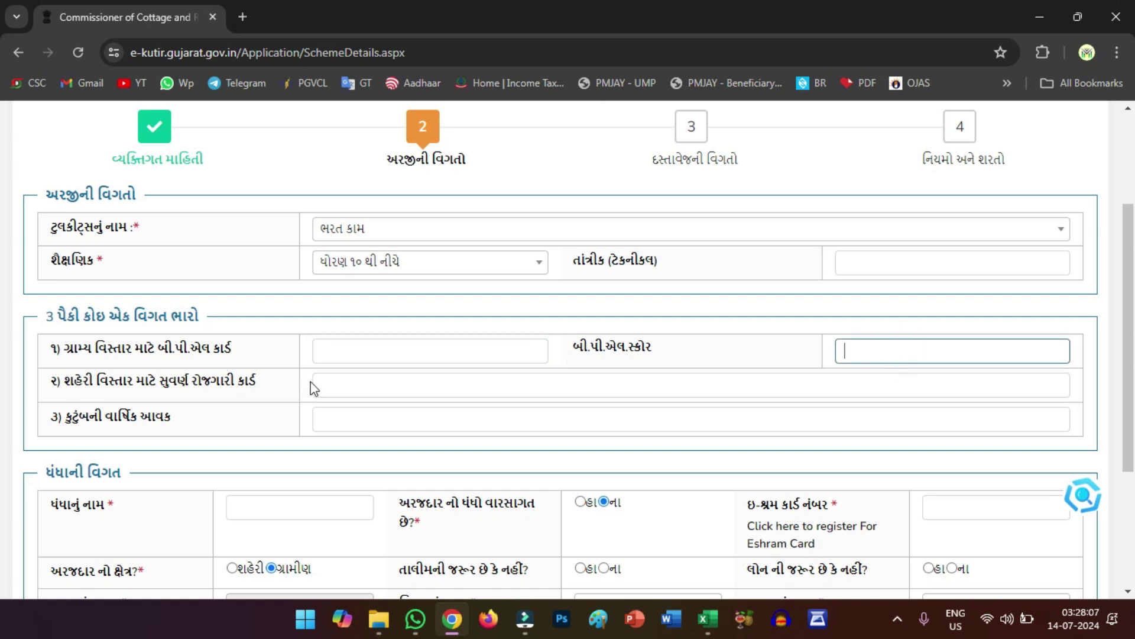
pyautogui.click(353, 386)
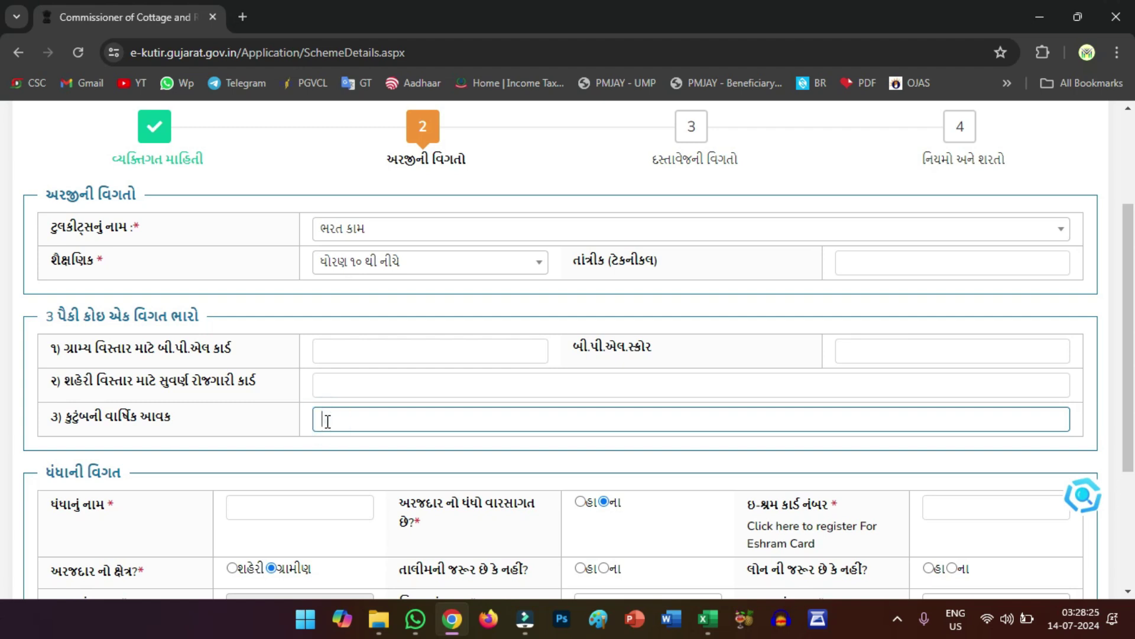
pyautogui.scroll(-1, 327, 421)
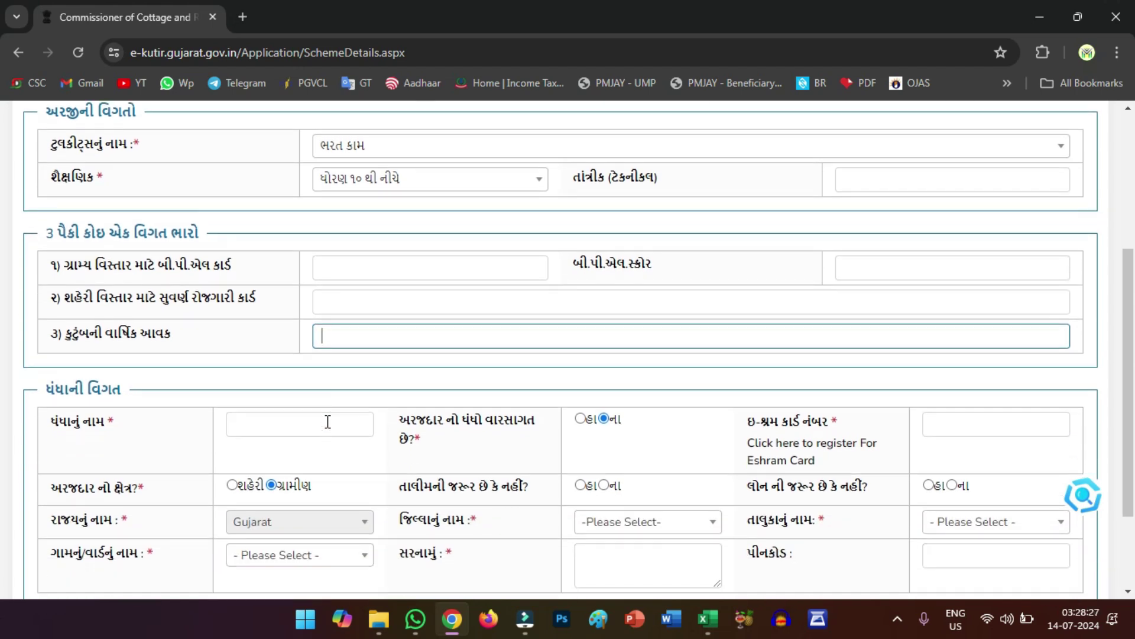
pyautogui.scroll(-1, 327, 421)
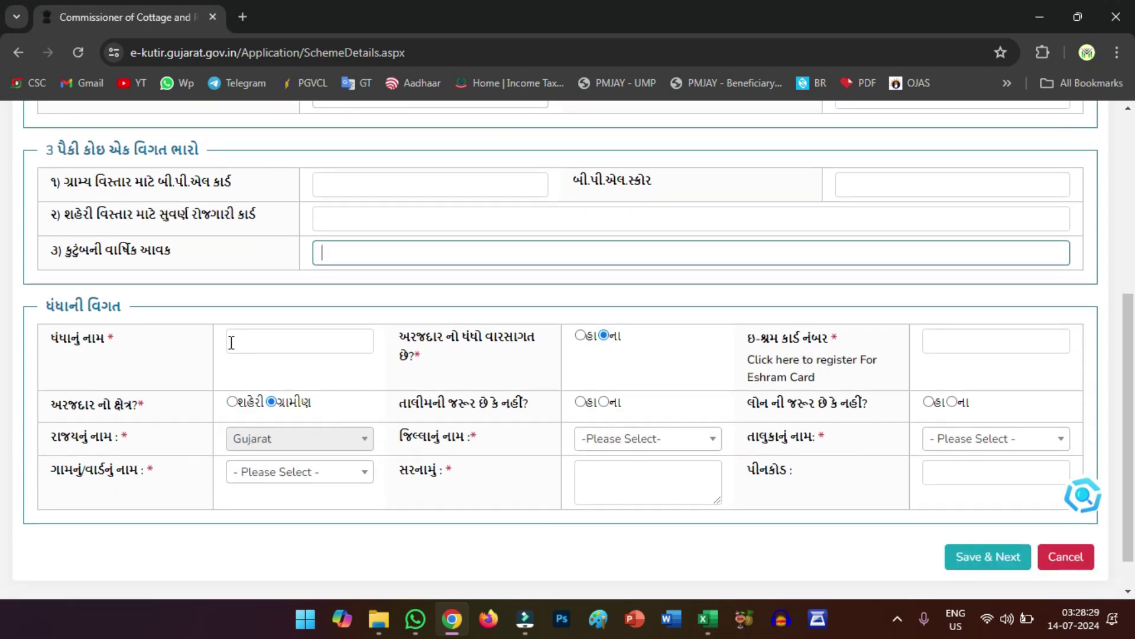
# Enter ભરતકામ as the business name, visit the e-Shram card number field, and answer ના to whether a loan is needed.
pyautogui.click(284, 342)
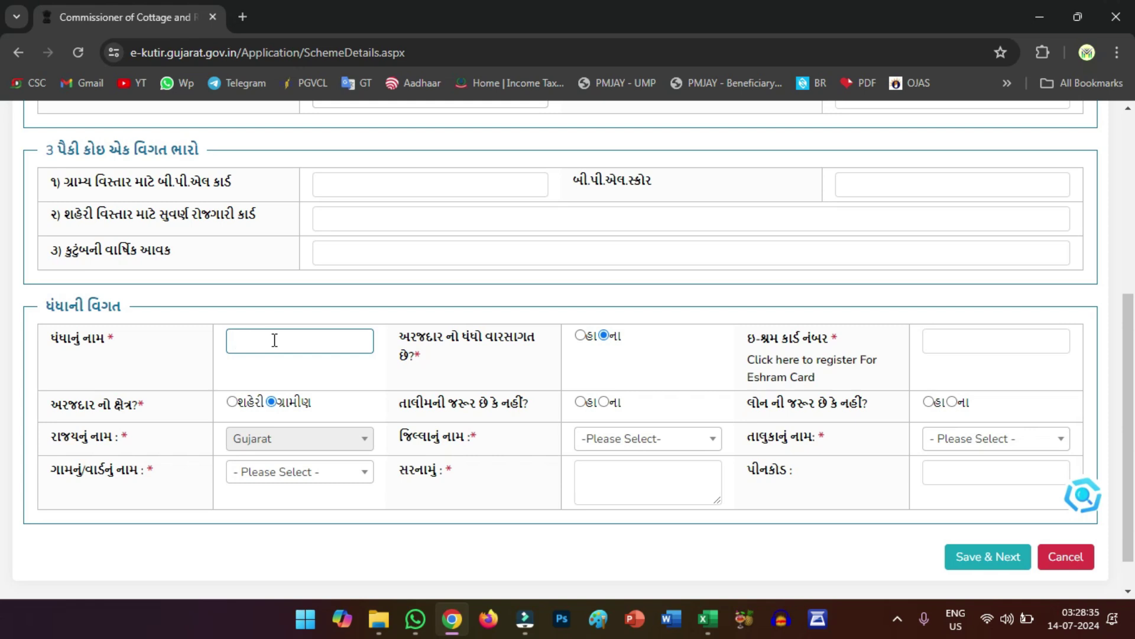
pyautogui.press('super+space')
pyautogui.press('super+space')
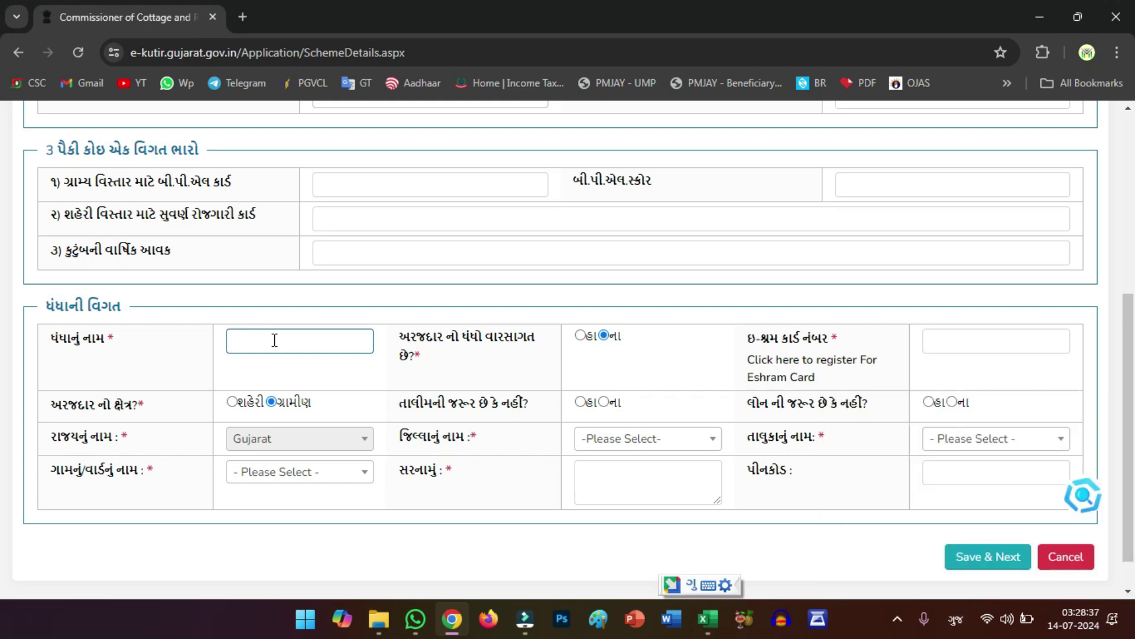
pyautogui.write('bhartkam')
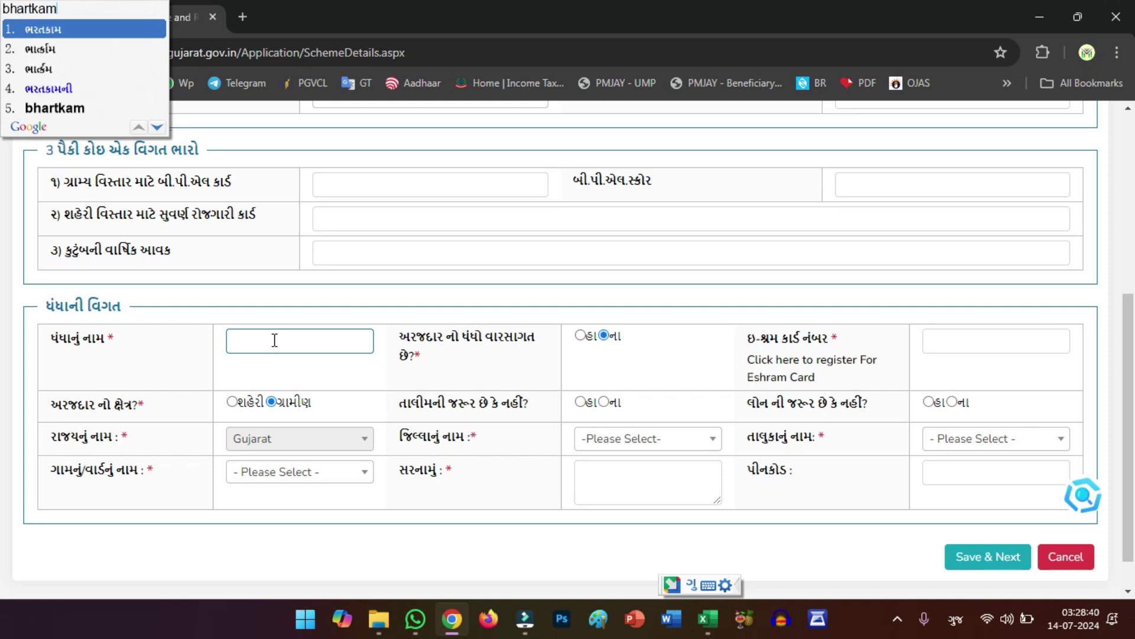
pyautogui.press('space')
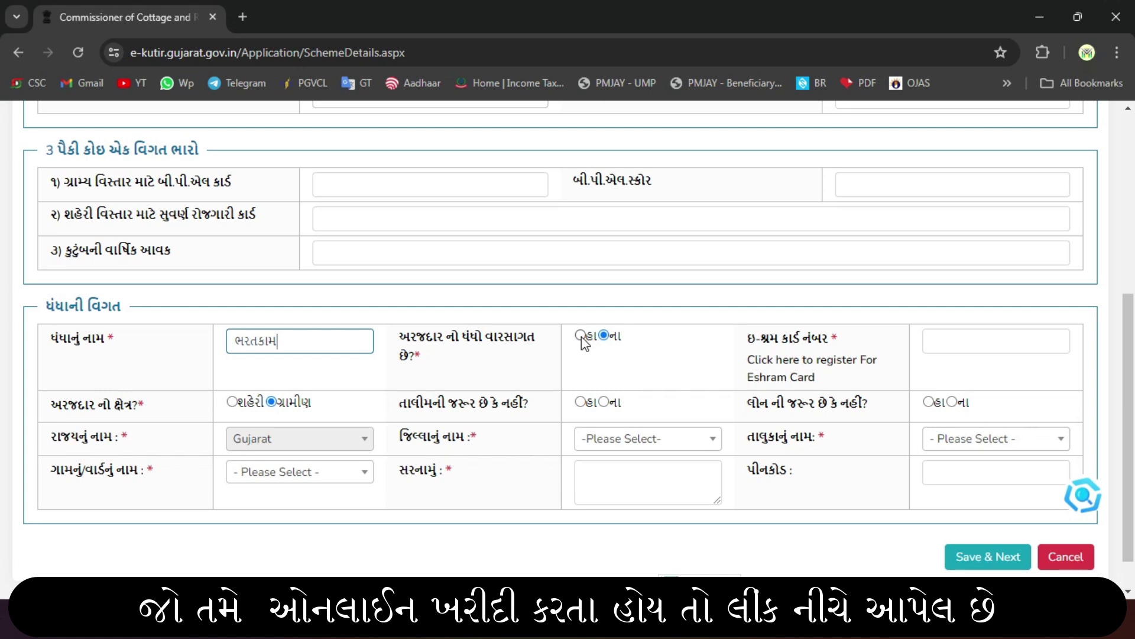
pyautogui.click(967, 345)
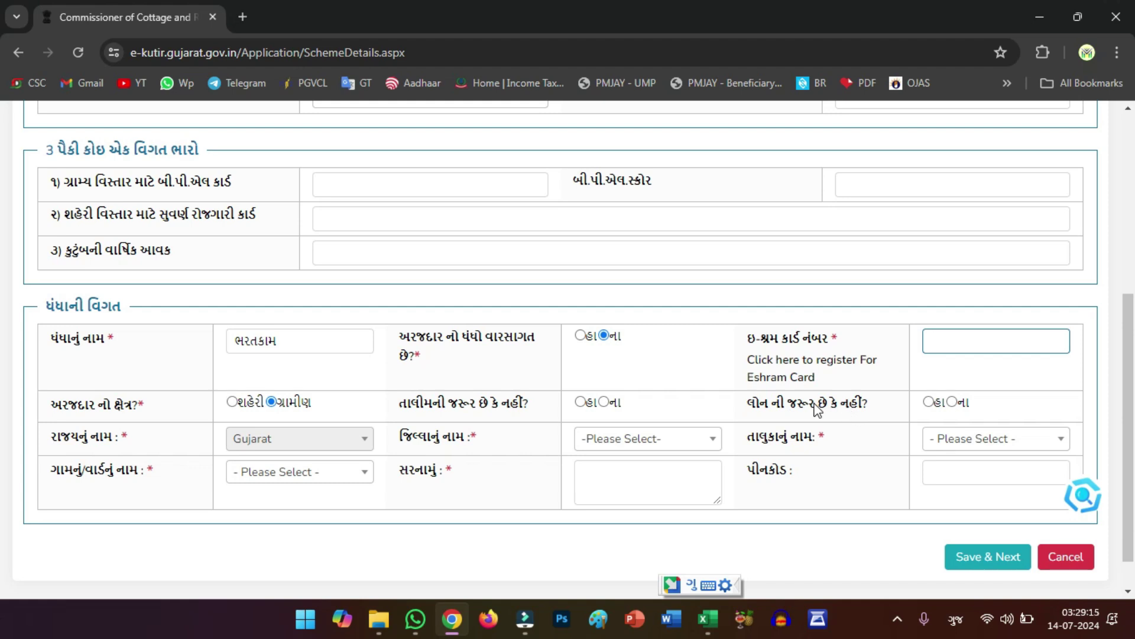
pyautogui.click(952, 402)
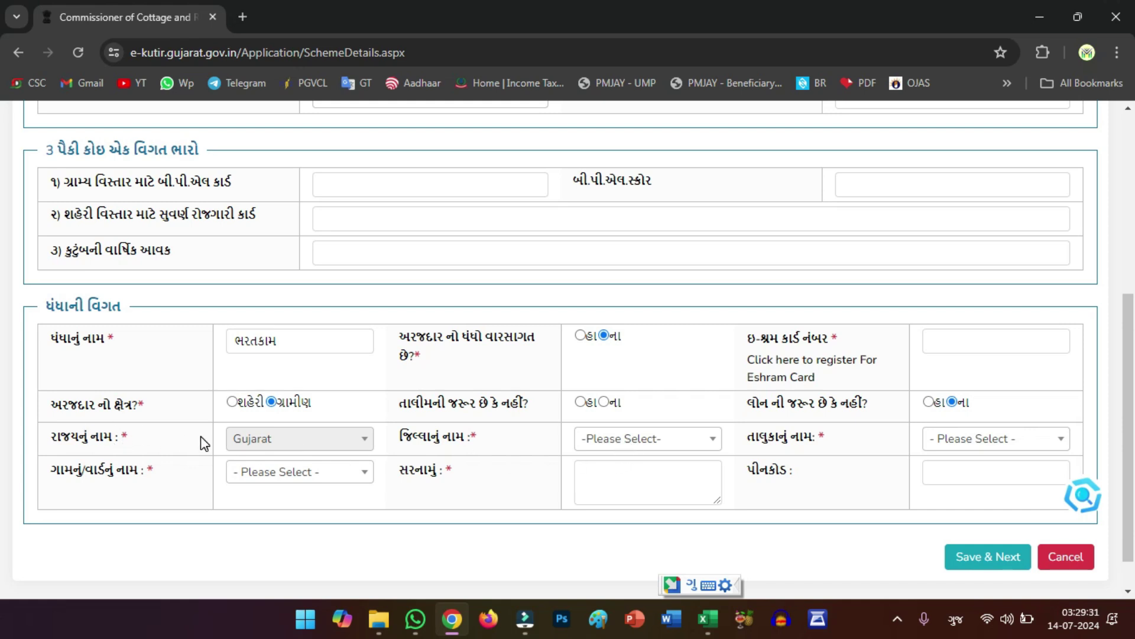
# Set the business location to Jamnagar district, Jamnagar rural taluka (જામનગર ગ્રામ્ય) and Dhunvav village.
pyautogui.click(627, 439)
pyautogui.scroll(-5, 626, 391)
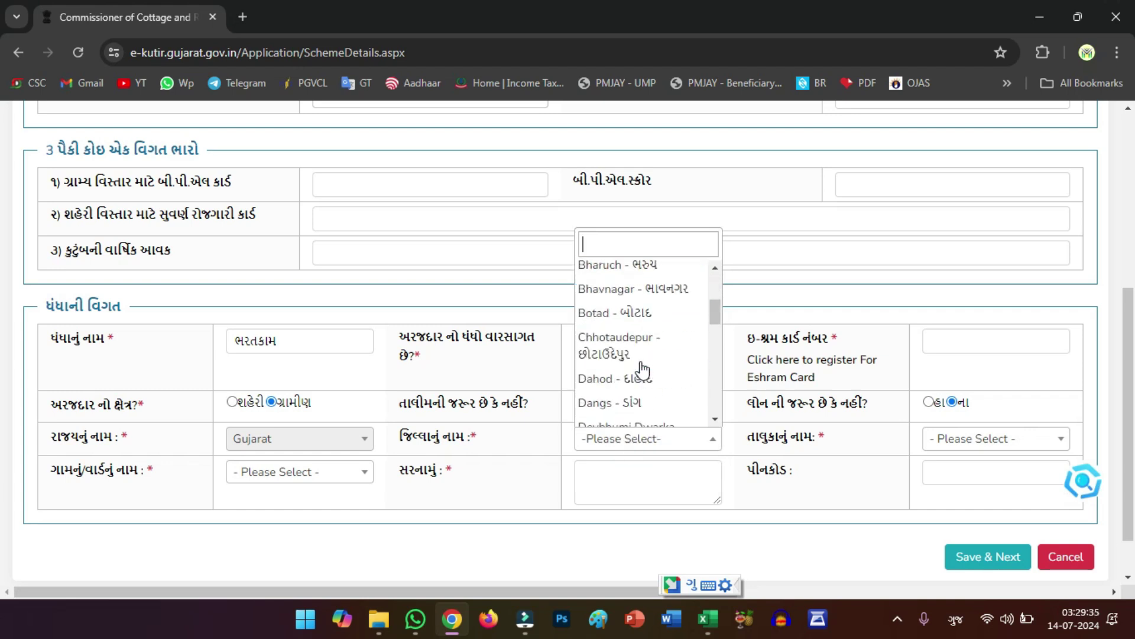
pyautogui.click(640, 372)
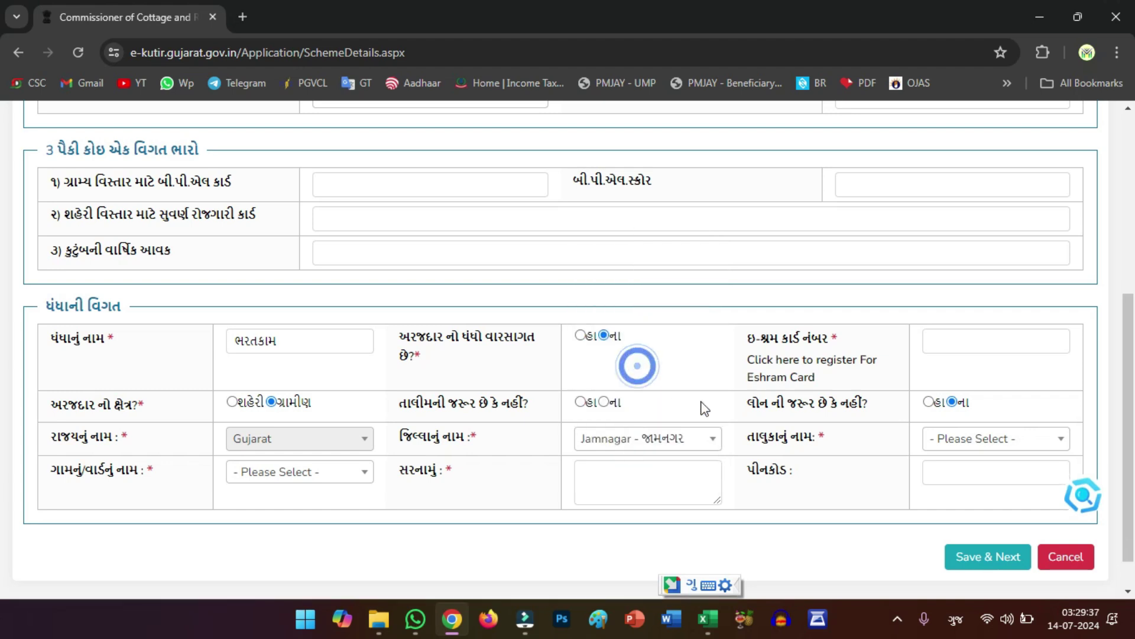
pyautogui.click(979, 441)
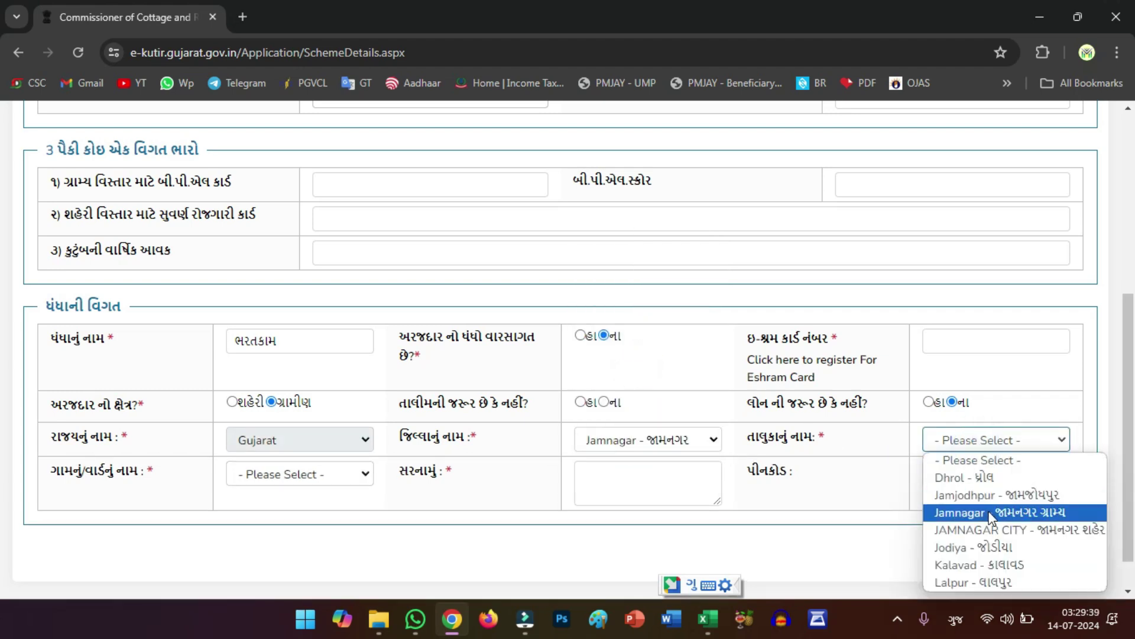
pyautogui.click(970, 510)
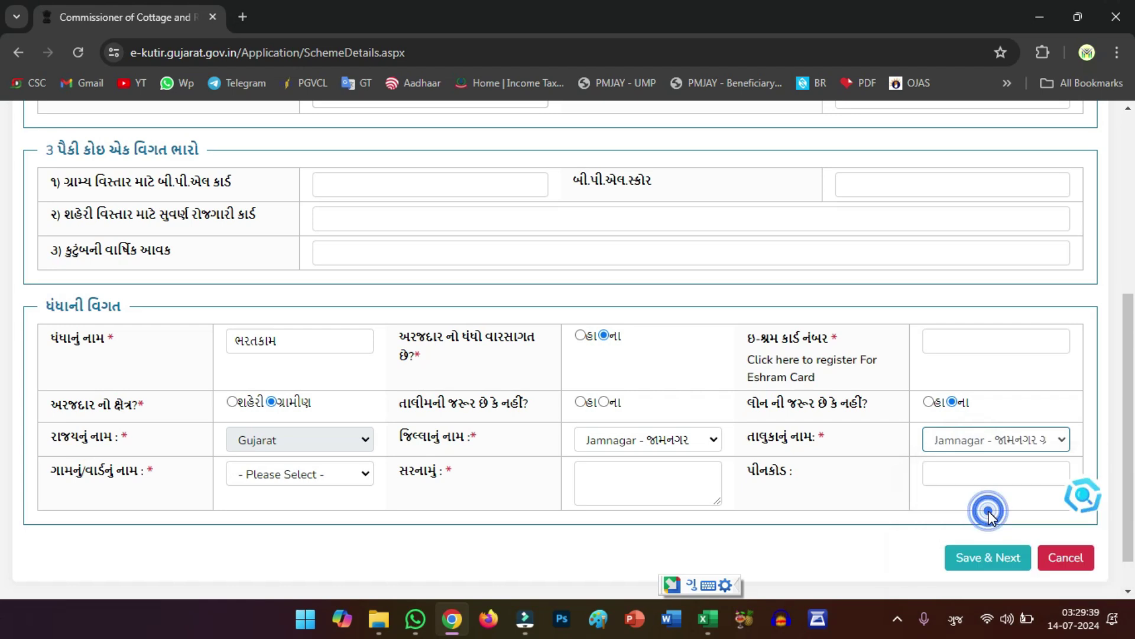
pyautogui.click(317, 476)
pyautogui.scroll(-1, 278, 374)
pyautogui.scroll(-3, 278, 374)
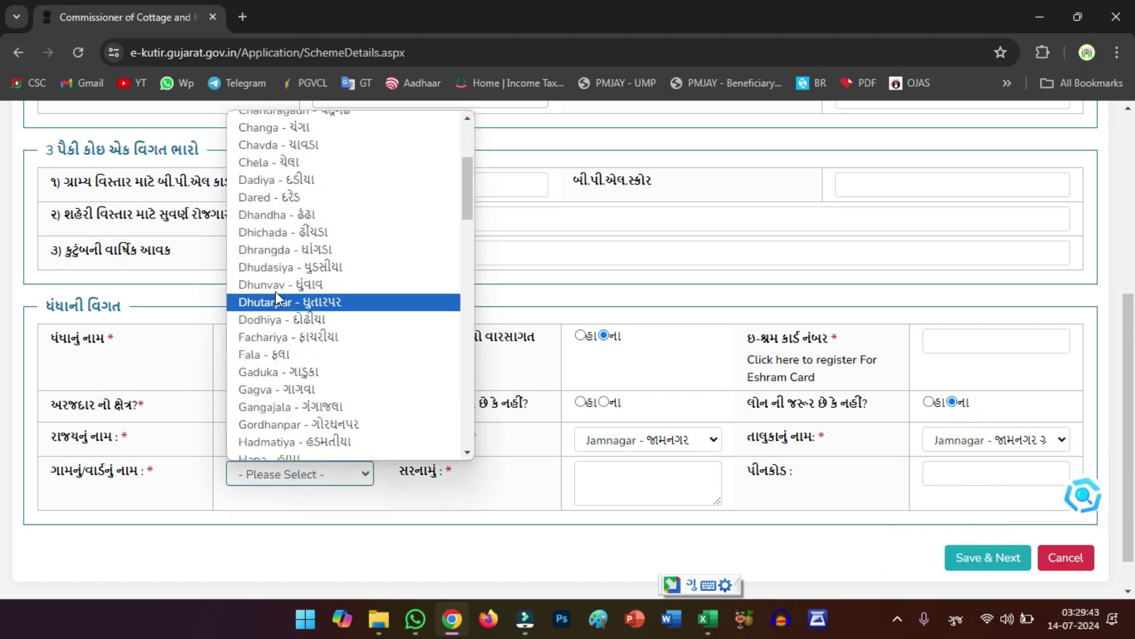
pyautogui.click(276, 286)
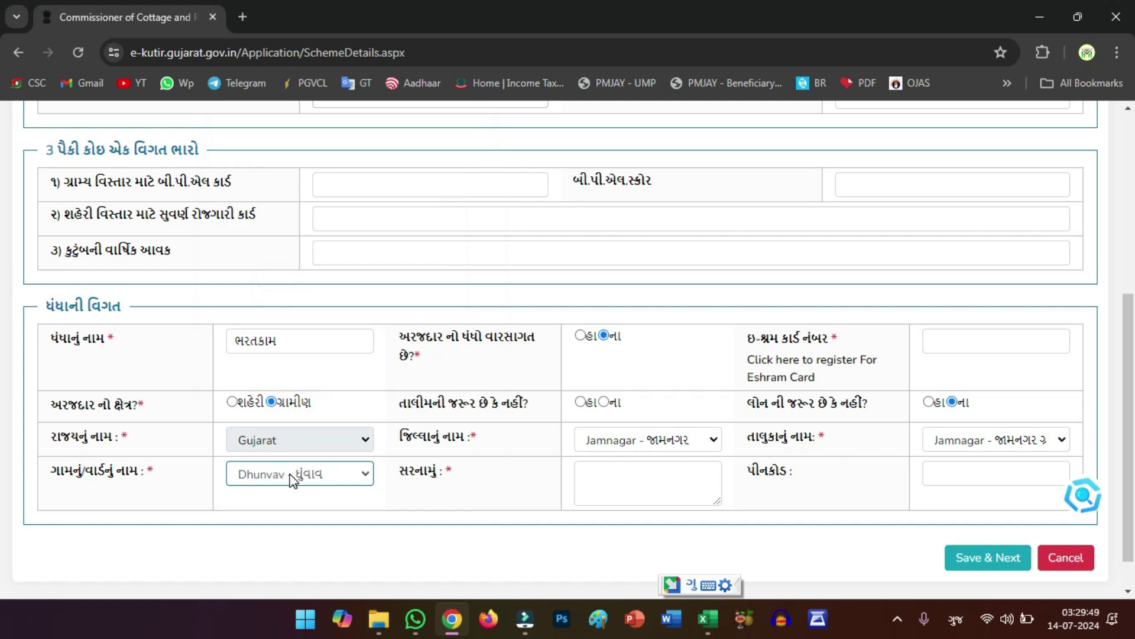
# Go through the business address and pincode fields, and save the application details to continue to the document details.
pyautogui.click(595, 480)
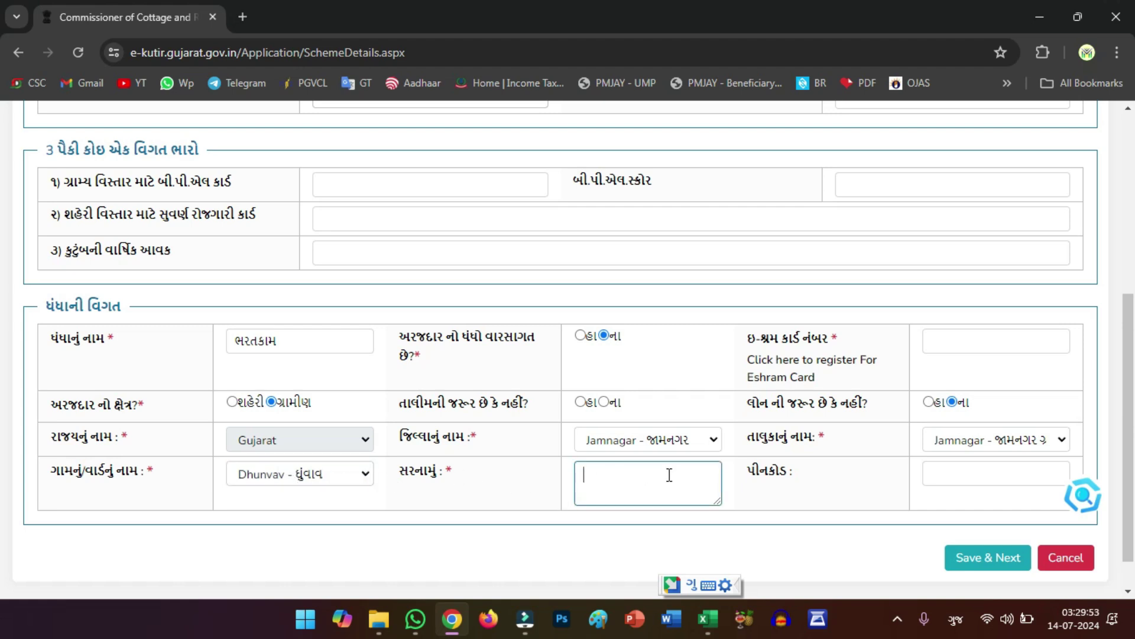
pyautogui.click(948, 471)
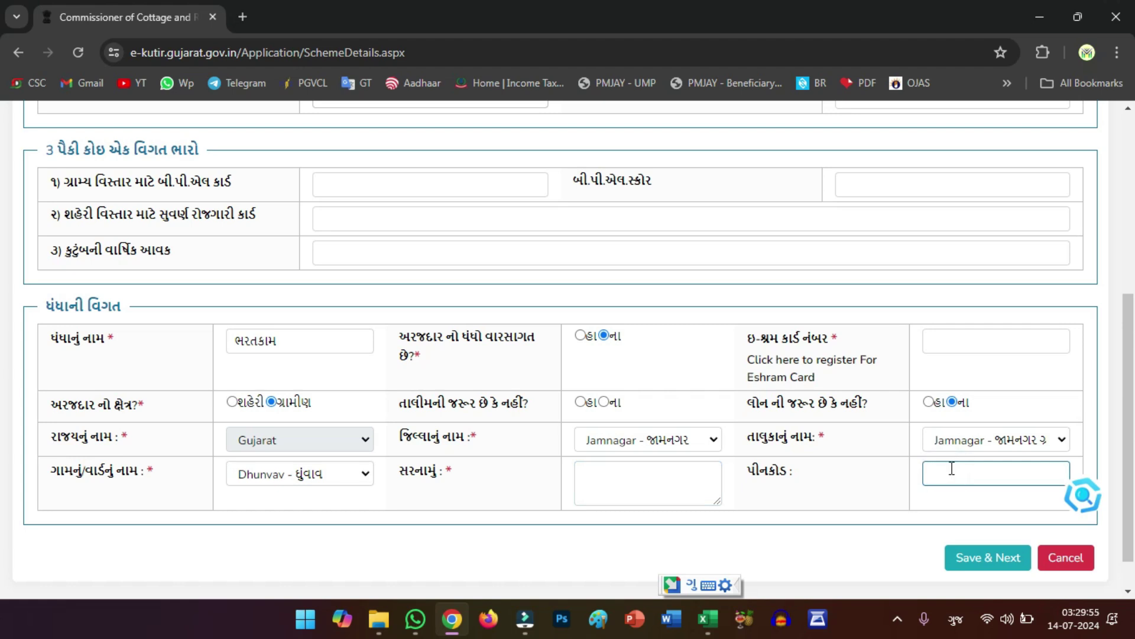
pyautogui.click(985, 559)
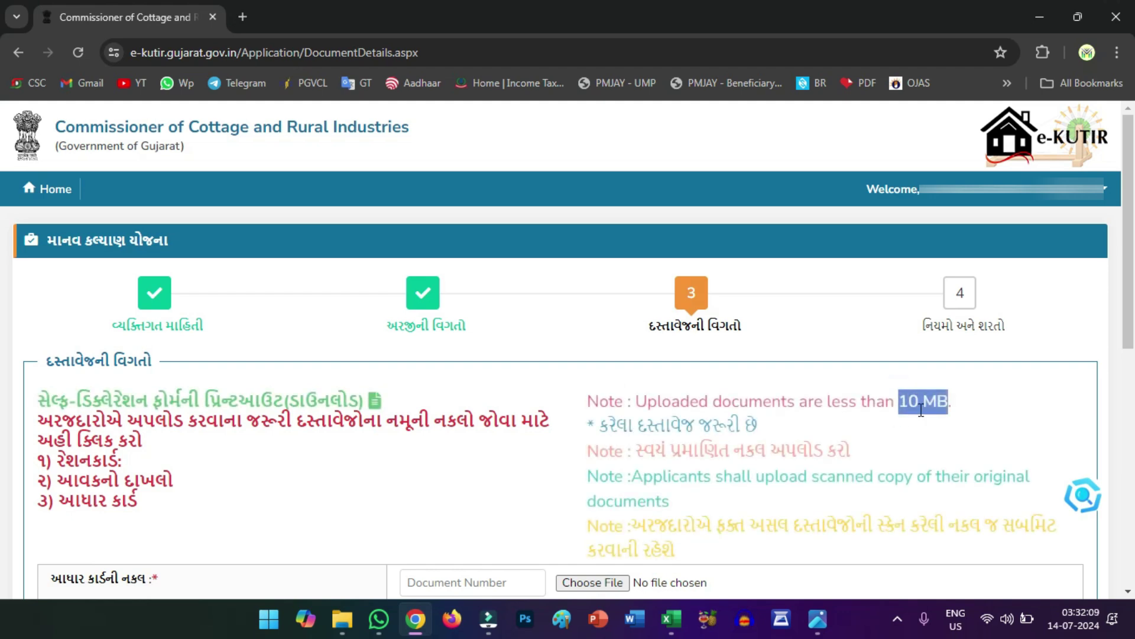
# Open the self-declaration form PDF and go over its blanks for name, village, taluka, district, age, experience and tool.
pyautogui.click(991, 417)
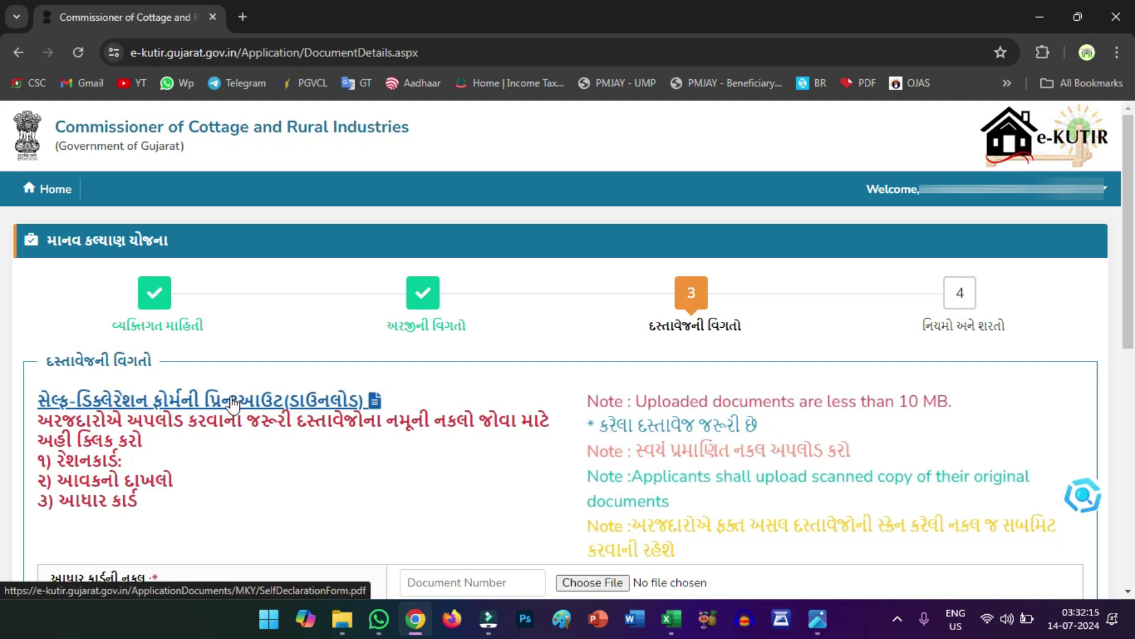
pyautogui.click(336, 404)
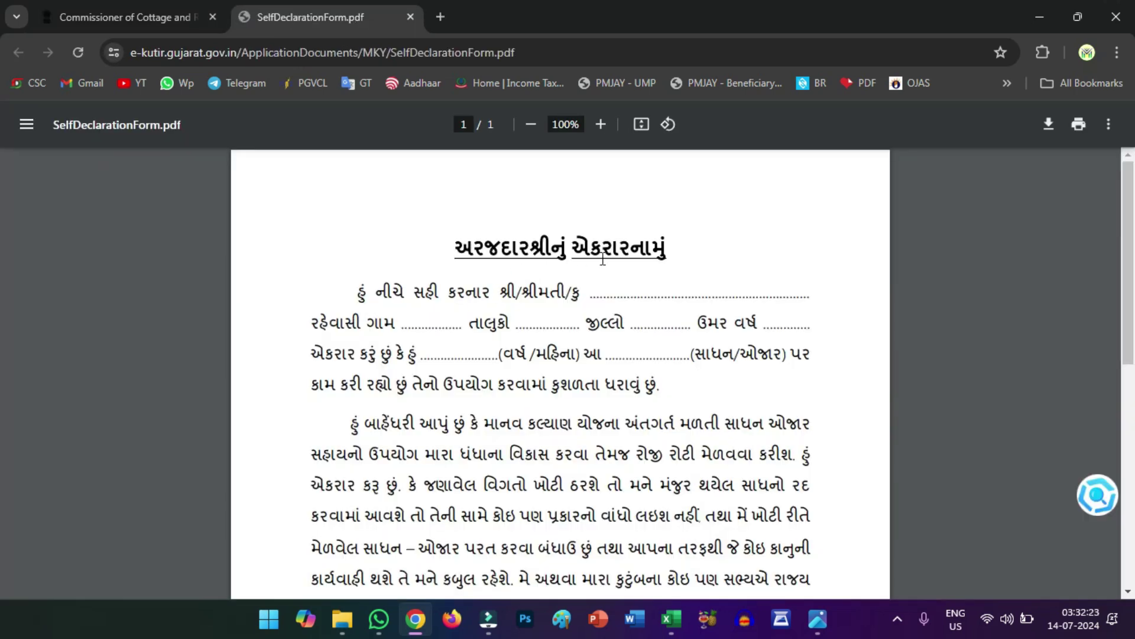
pyautogui.moveTo(585, 292); pyautogui.dragTo(813, 293)
pyautogui.click(399, 329)
pyautogui.moveTo(507, 322); pyautogui.dragTo(689, 324)
pyautogui.moveTo(765, 323); pyautogui.dragTo(812, 321)
pyautogui.moveTo(424, 353); pyautogui.dragTo(497, 354)
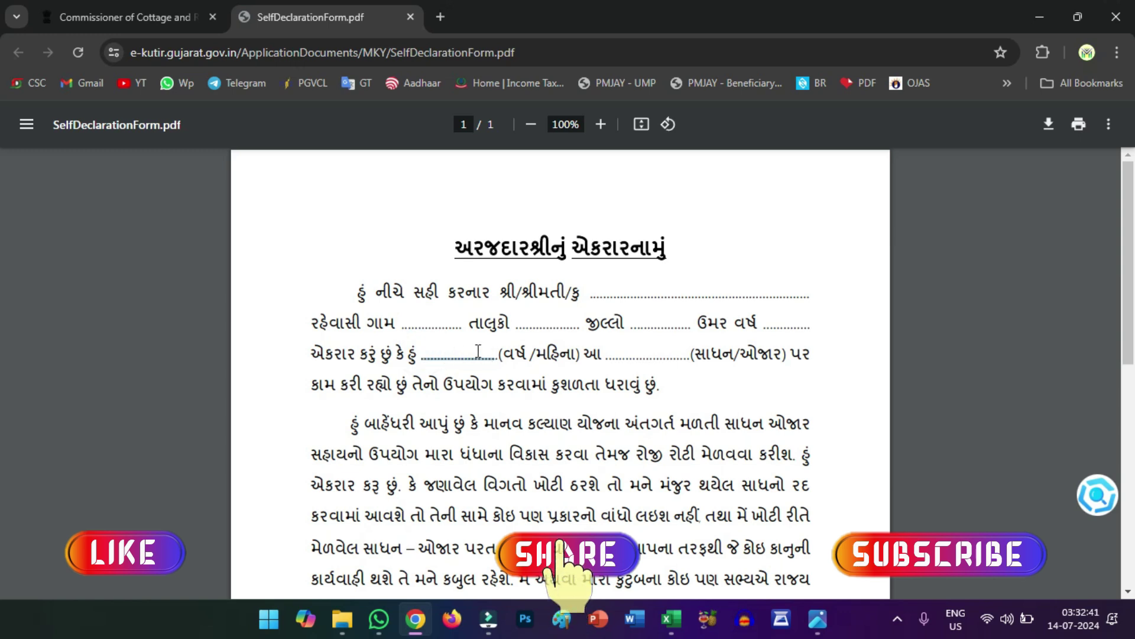
pyautogui.click(466, 356)
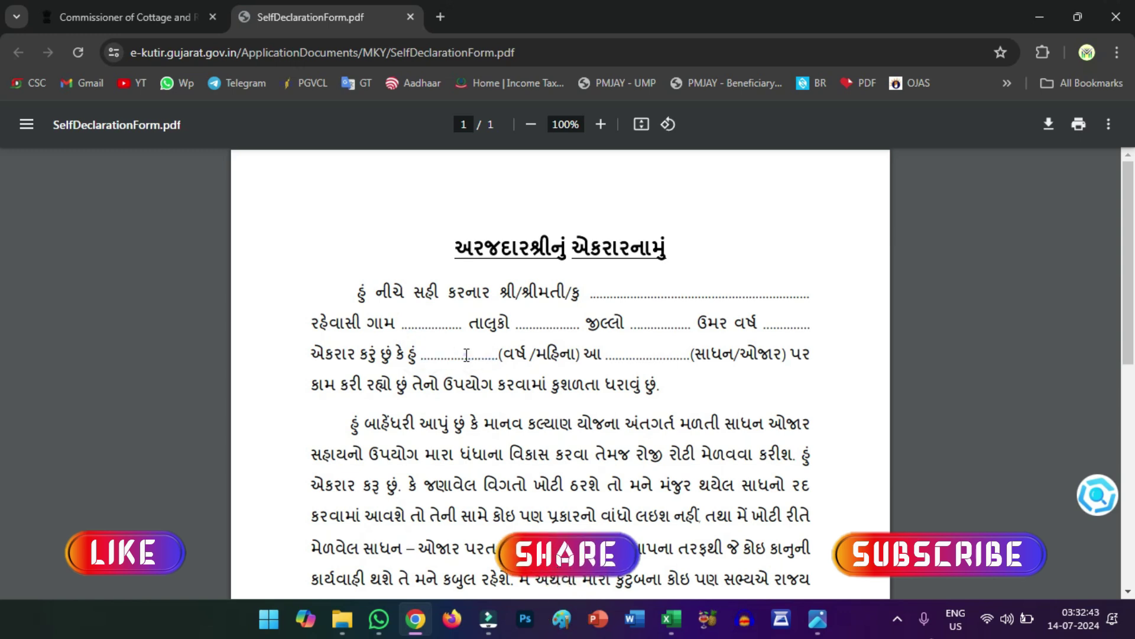
pyautogui.doubleClick(433, 356)
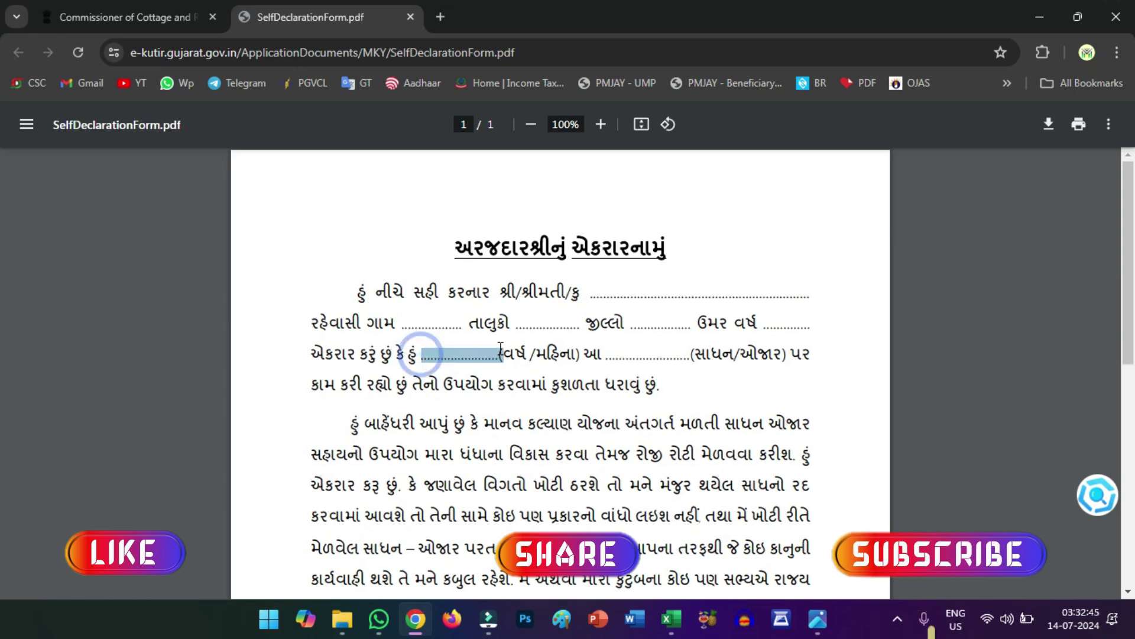
pyautogui.moveTo(607, 353); pyautogui.dragTo(668, 353)
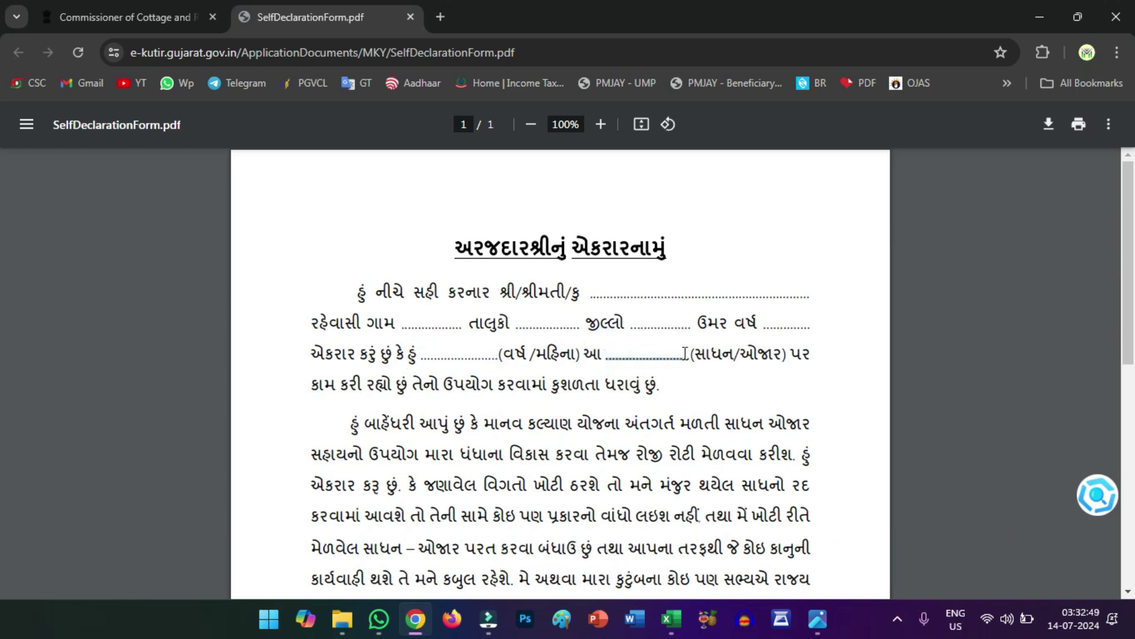
pyautogui.click(647, 354)
# Examine the place, signature and date blanks at the end of the self-declaration form, and close the PDF.
pyautogui.scroll(-7, 590, 365)
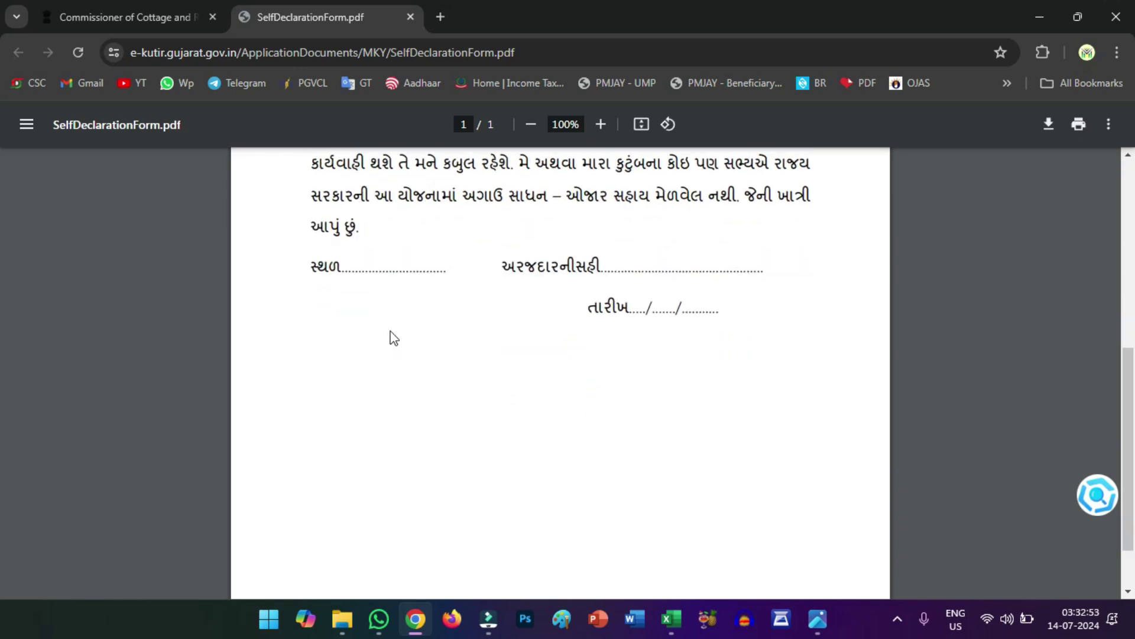
pyautogui.moveTo(348, 270); pyautogui.dragTo(445, 277)
pyautogui.moveTo(612, 266); pyautogui.dragTo(744, 266)
pyautogui.moveTo(634, 306)
pyautogui.mouseDown()
pyautogui.moveTo(717, 308)
pyautogui.moveTo(636, 308)
pyautogui.mouseUp()
pyautogui.click(730, 308)
pyautogui.scroll(-1, 667, 331)
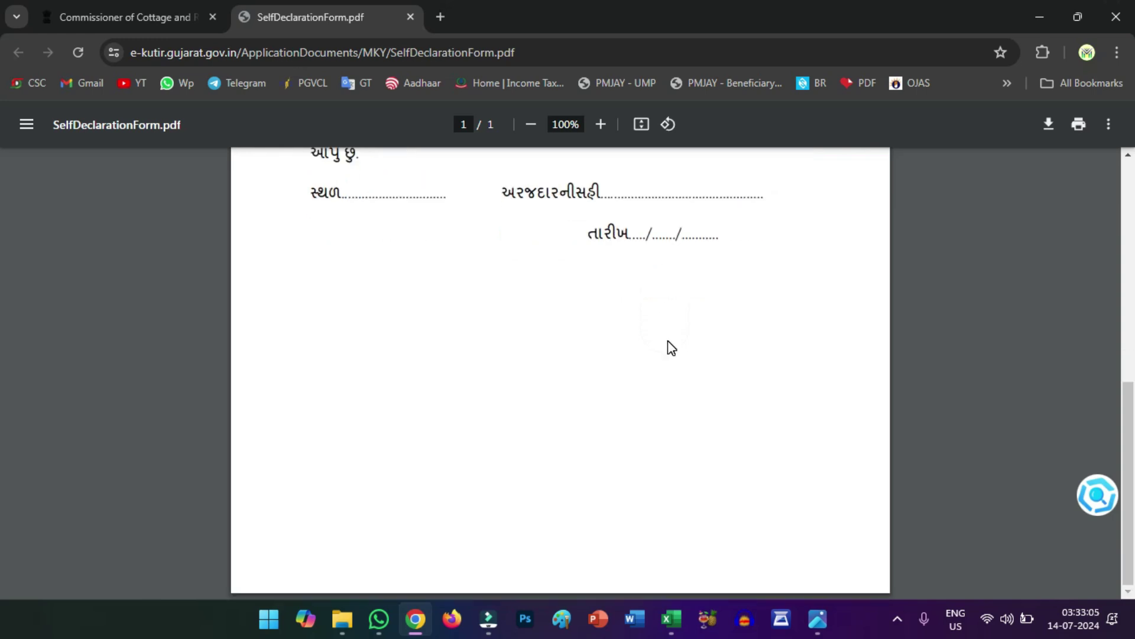
pyautogui.scroll(9, 672, 348)
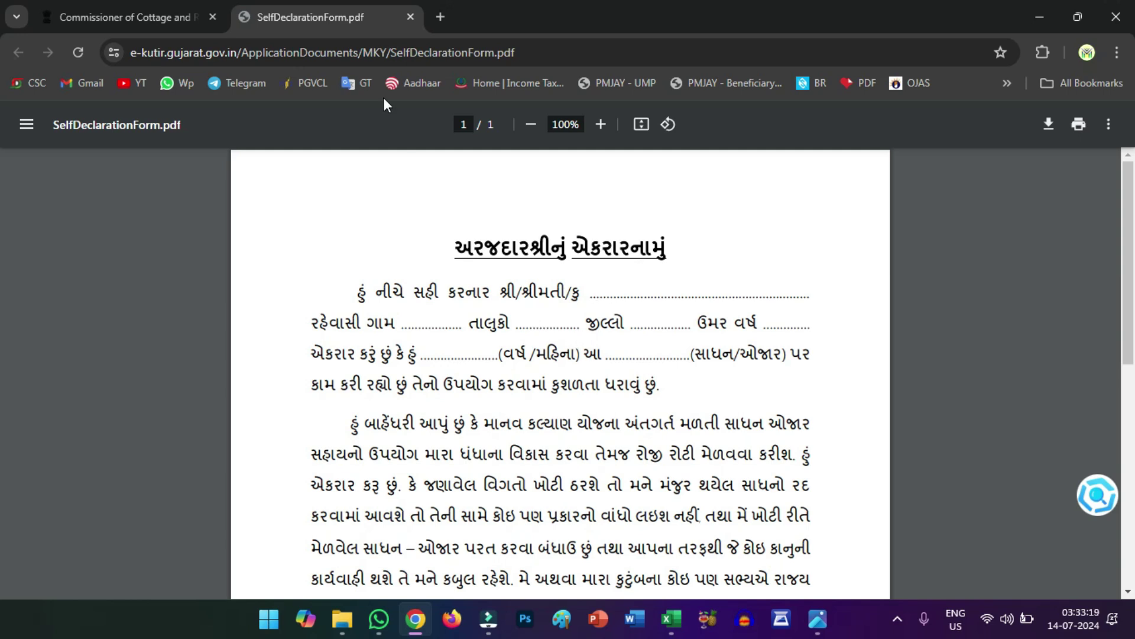
pyautogui.click(409, 17)
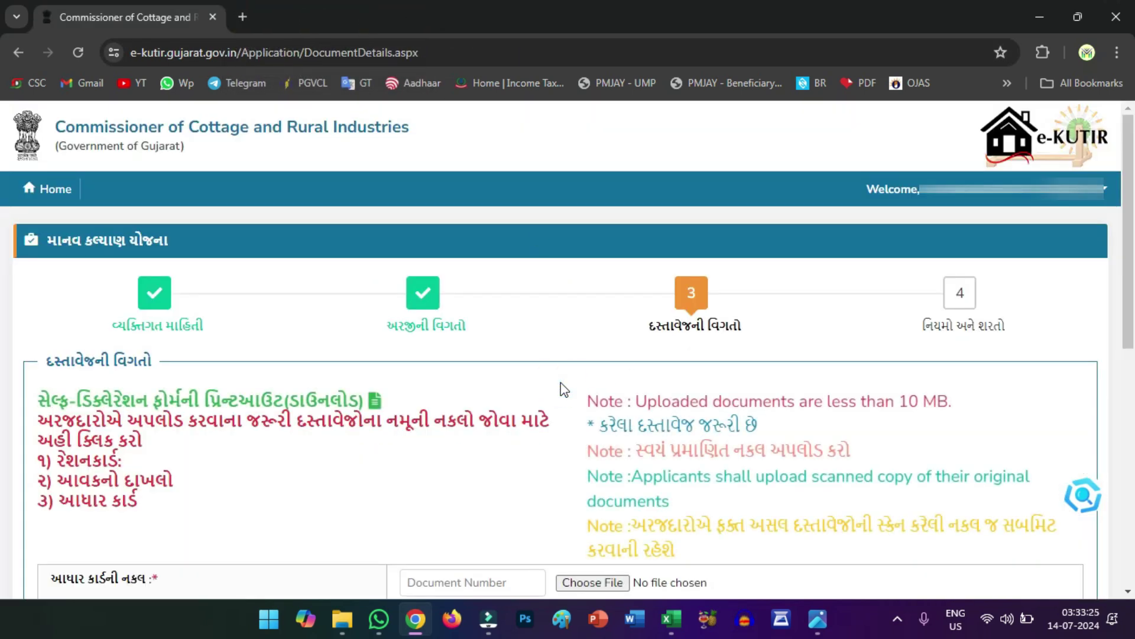
# Attach adhaar card.jpg as the Aadhaar card copy in the document details.
pyautogui.scroll(-5, 564, 390)
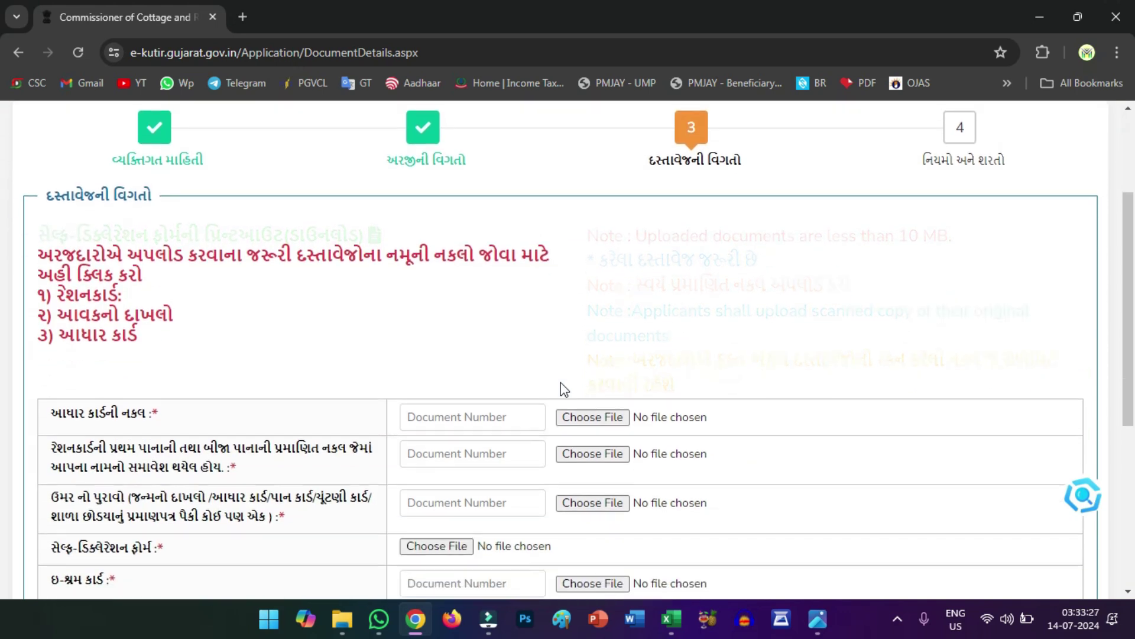
pyautogui.scroll(-2, 560, 383)
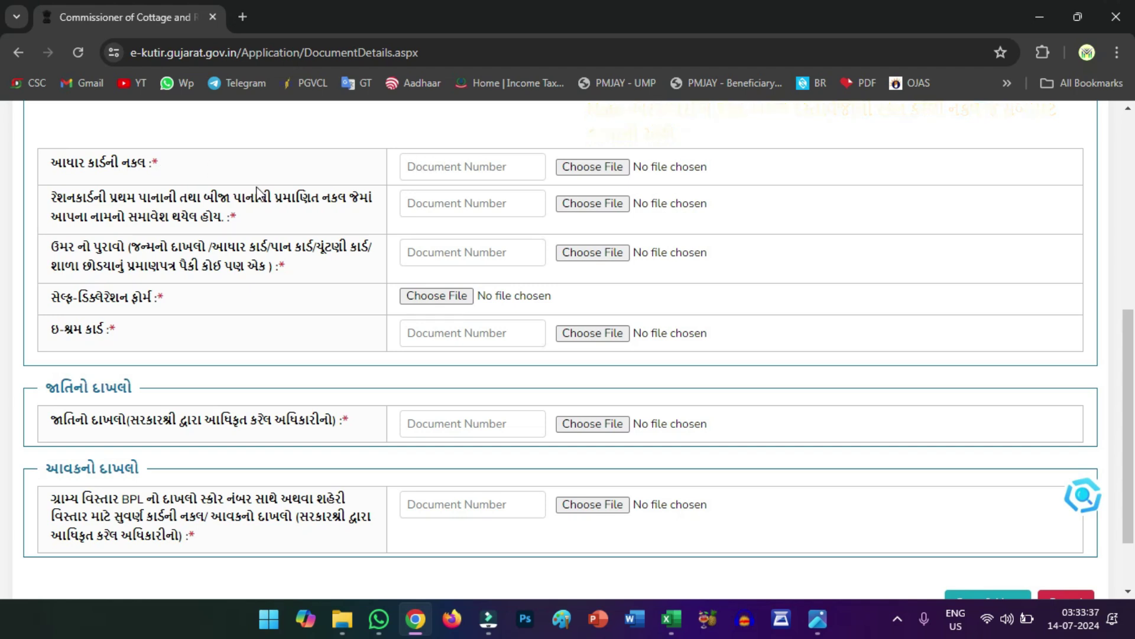
pyautogui.click(484, 170)
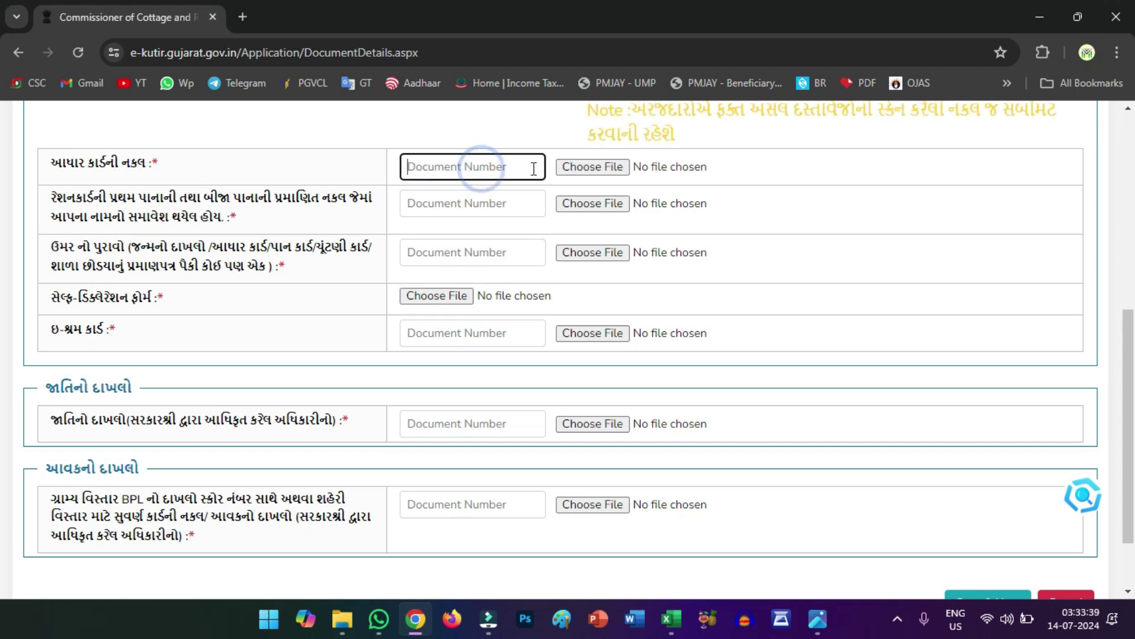
pyautogui.click(600, 168)
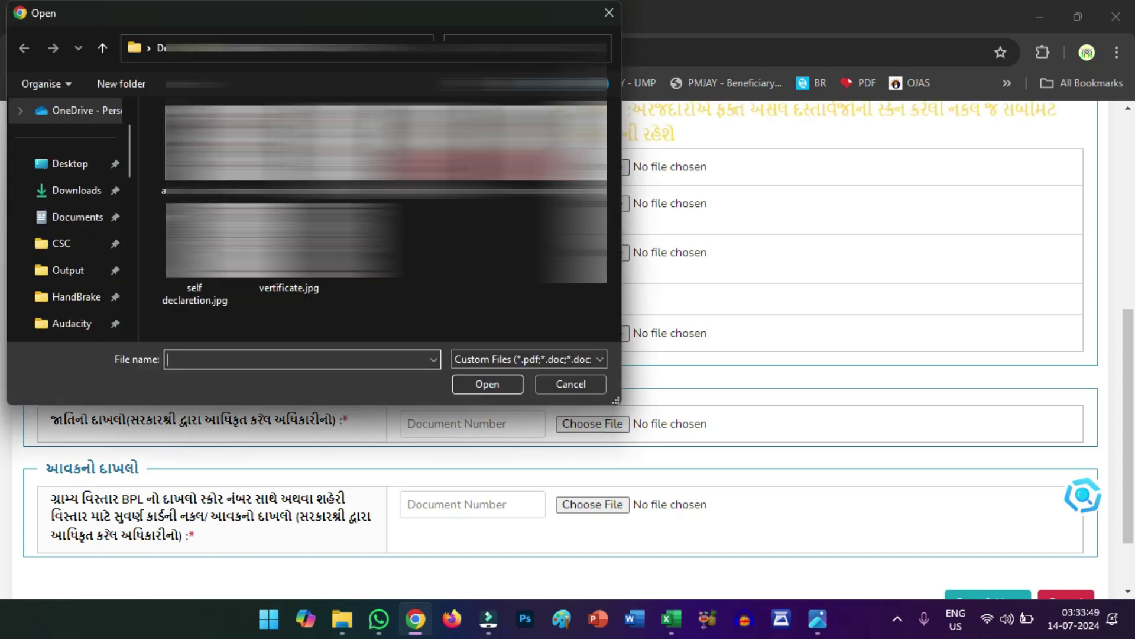
pyautogui.click(283, 147)
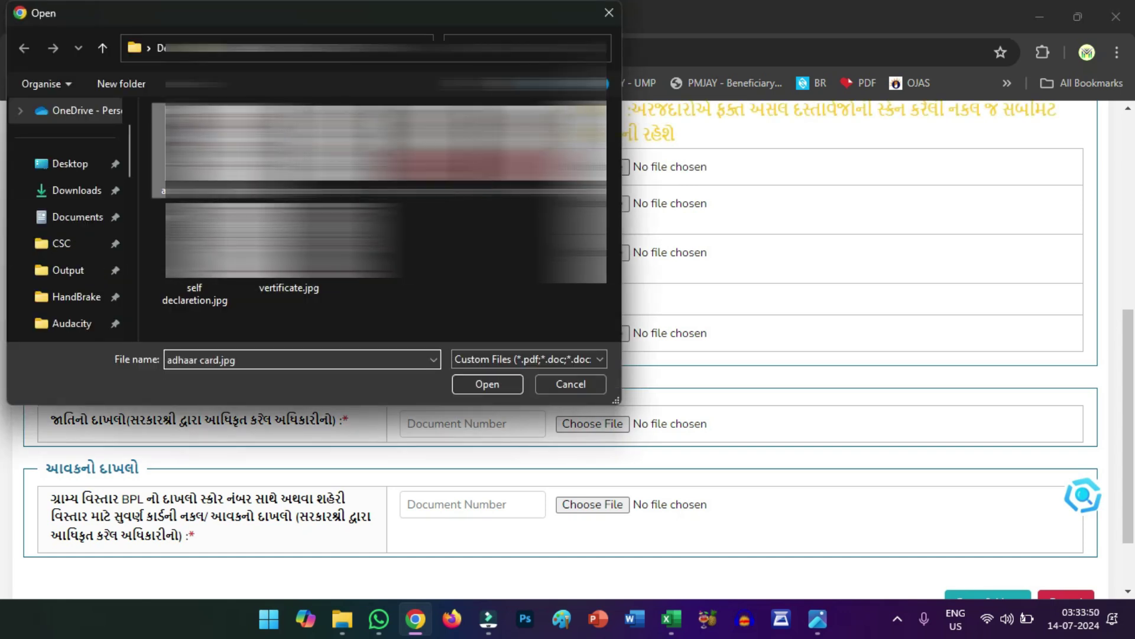
pyautogui.click(482, 385)
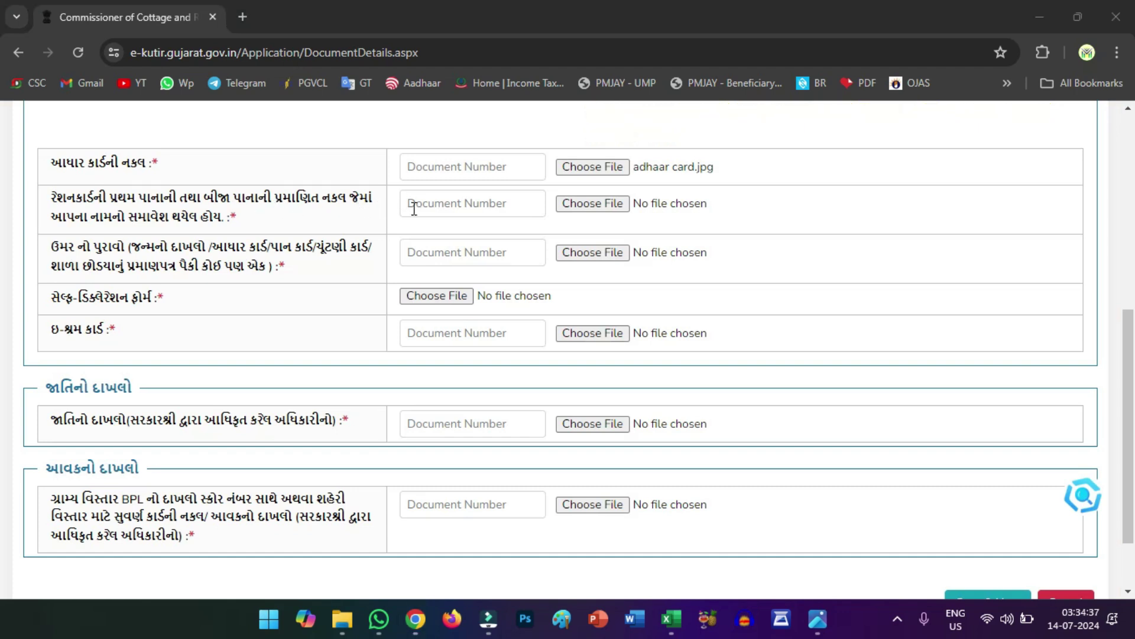
# Go through the document number fields for the ration card, caste certificate and BPL or income certificate.
pyautogui.click(436, 204)
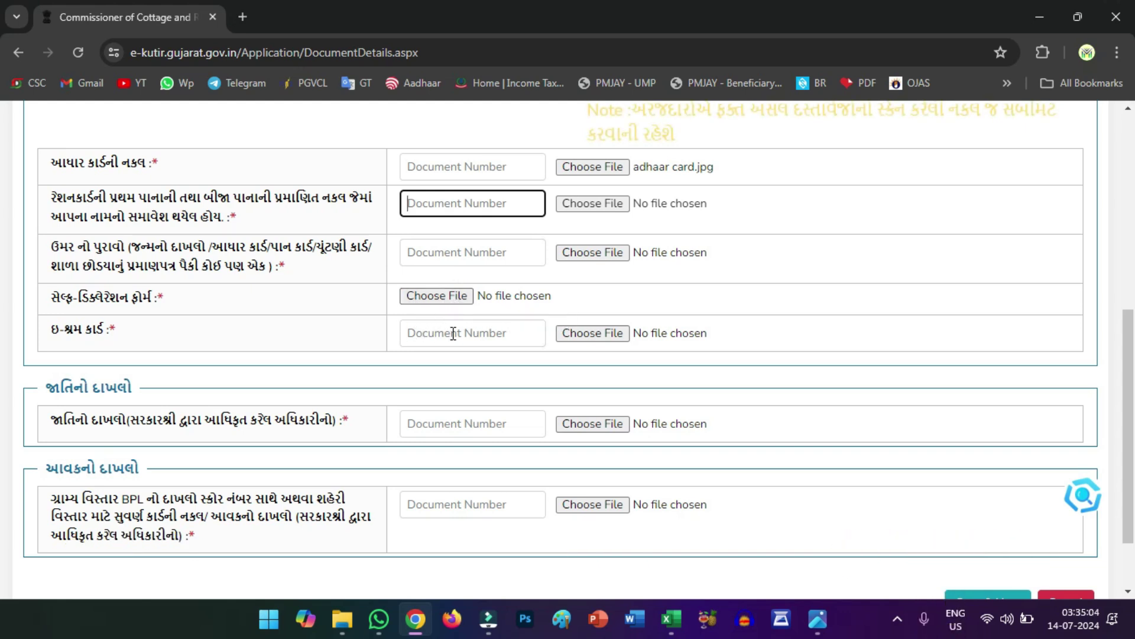
pyautogui.click(436, 424)
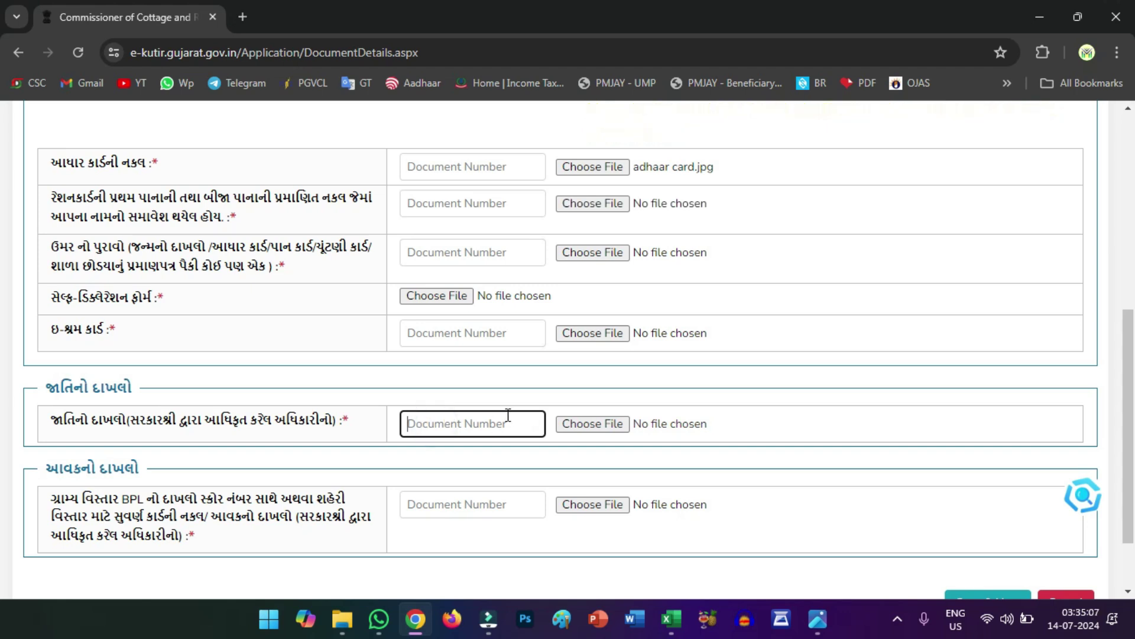
pyautogui.click(441, 509)
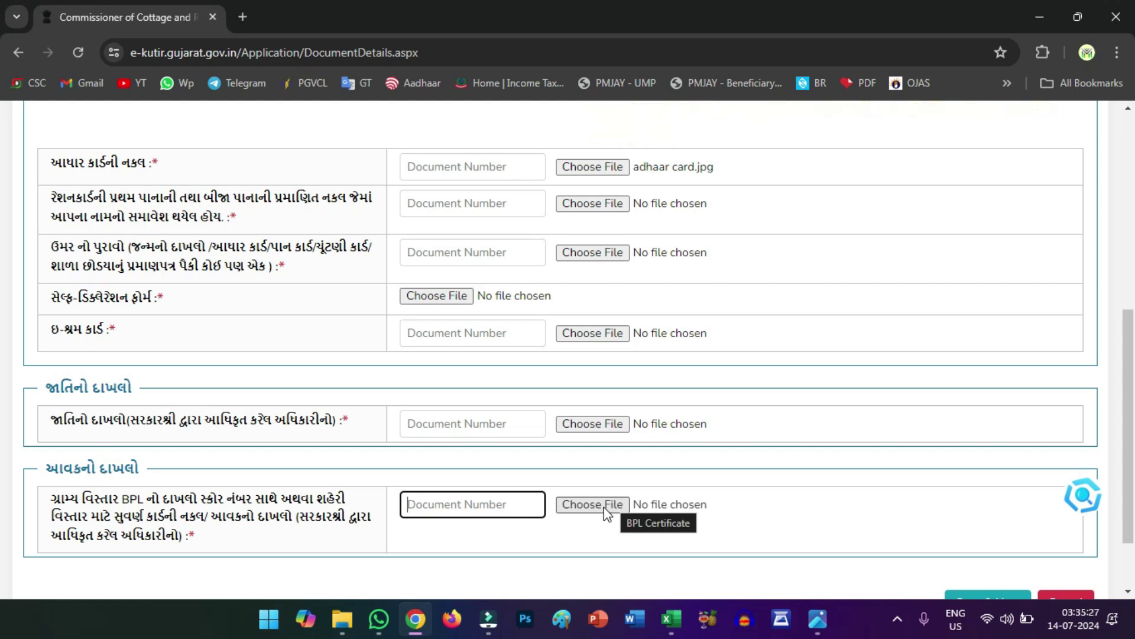
pyautogui.scroll(-2, 604, 512)
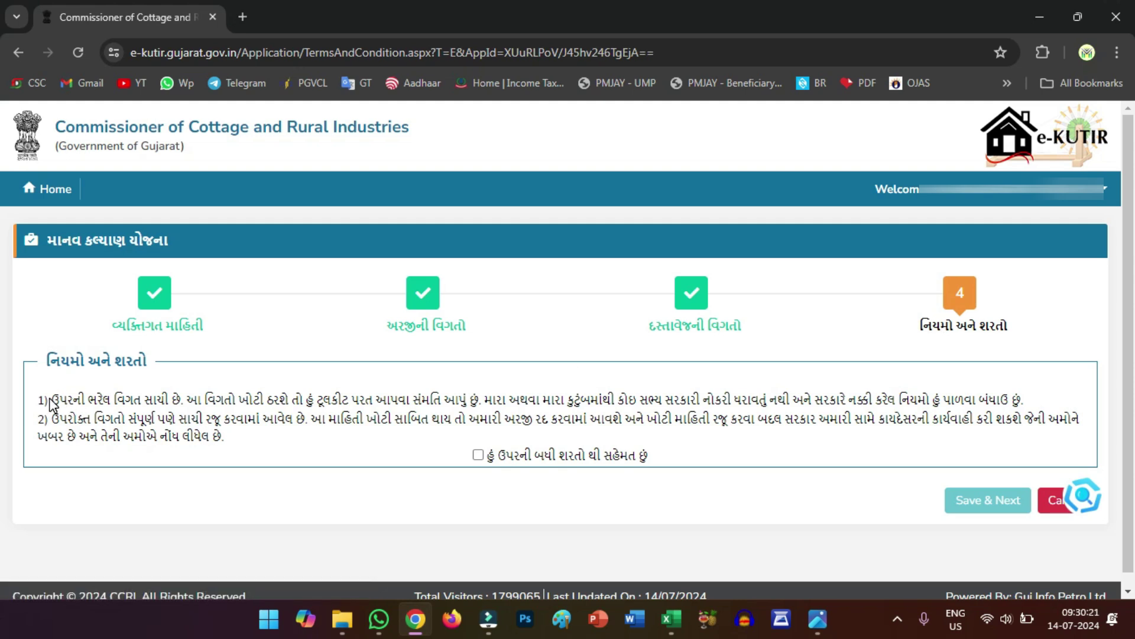
# Agree to all the terms and conditions, submit the Manav Kalyan Yojana application, and open its printable receipt.
pyautogui.click(477, 455)
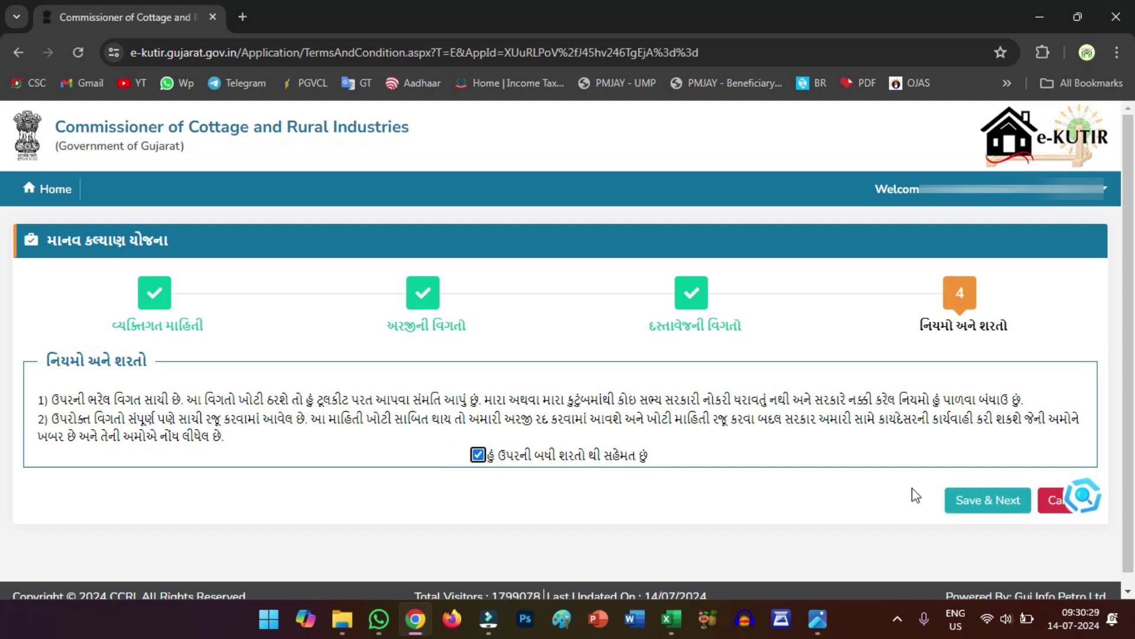
pyautogui.click(993, 505)
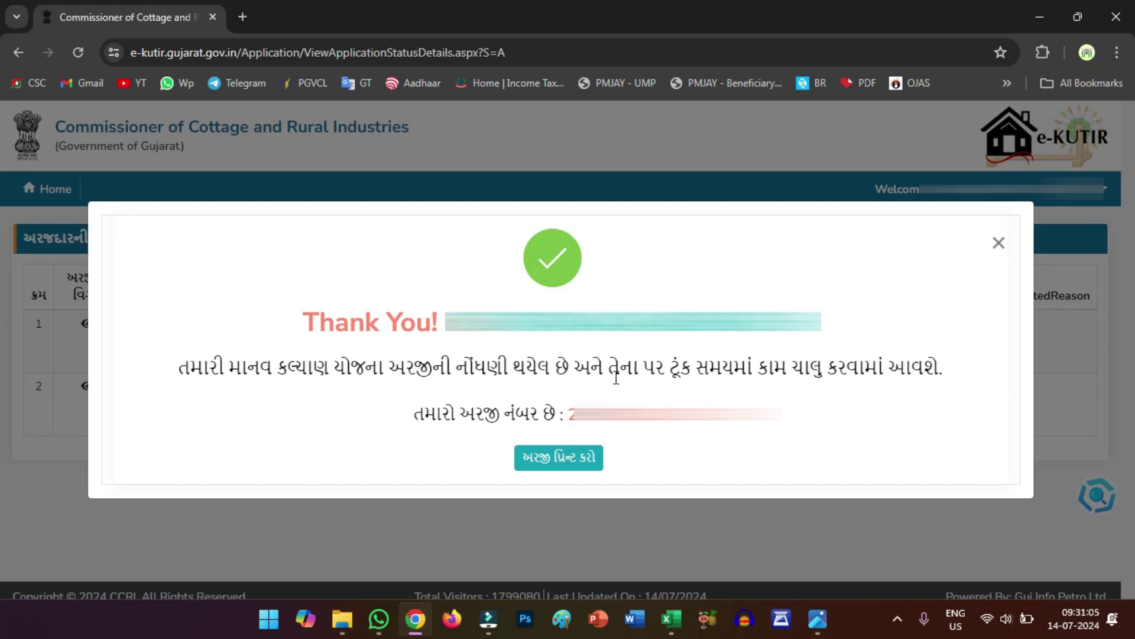
pyautogui.moveTo(572, 413); pyautogui.dragTo(722, 431)
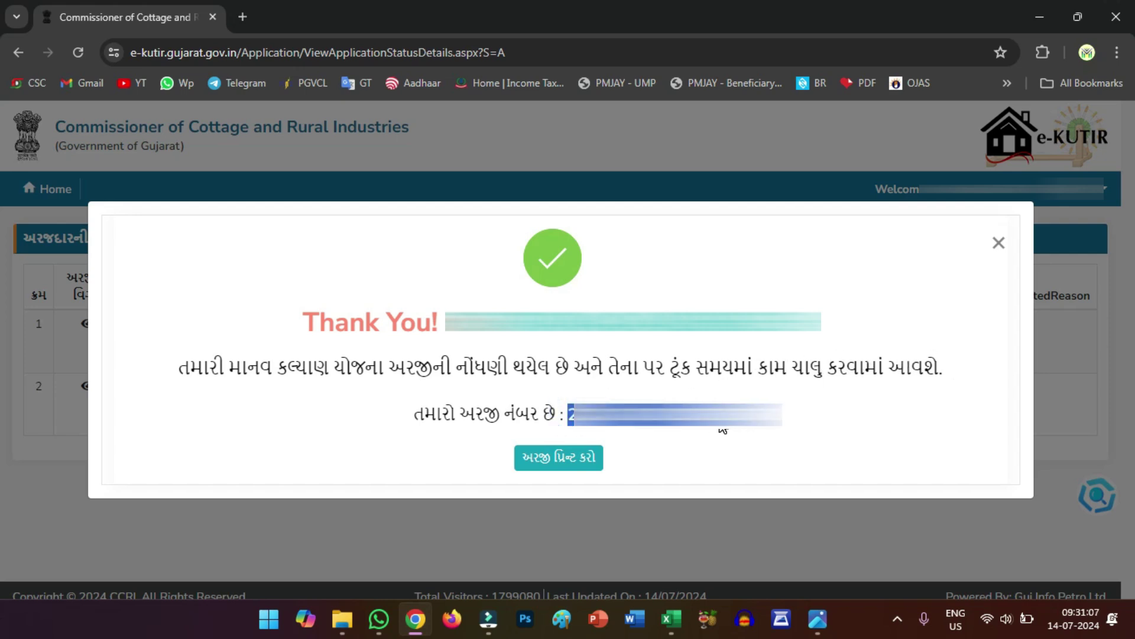
pyautogui.click(573, 462)
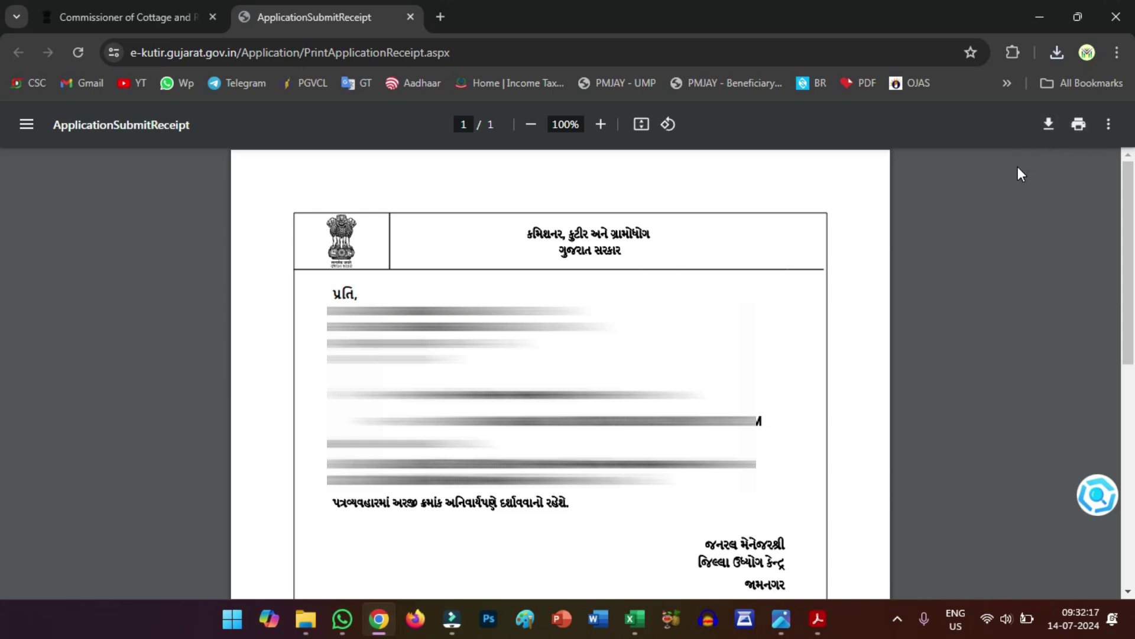
# Open the full details of the first application in the applicant's status list and download them as a PDF.
pyautogui.click(119, 15)
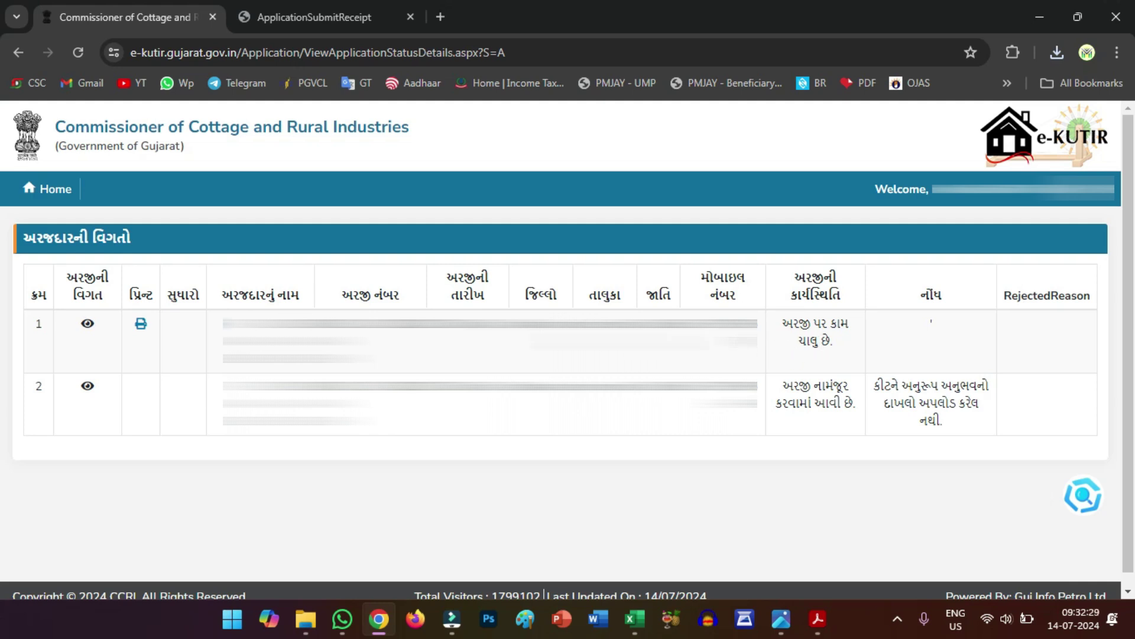
pyautogui.click(87, 326)
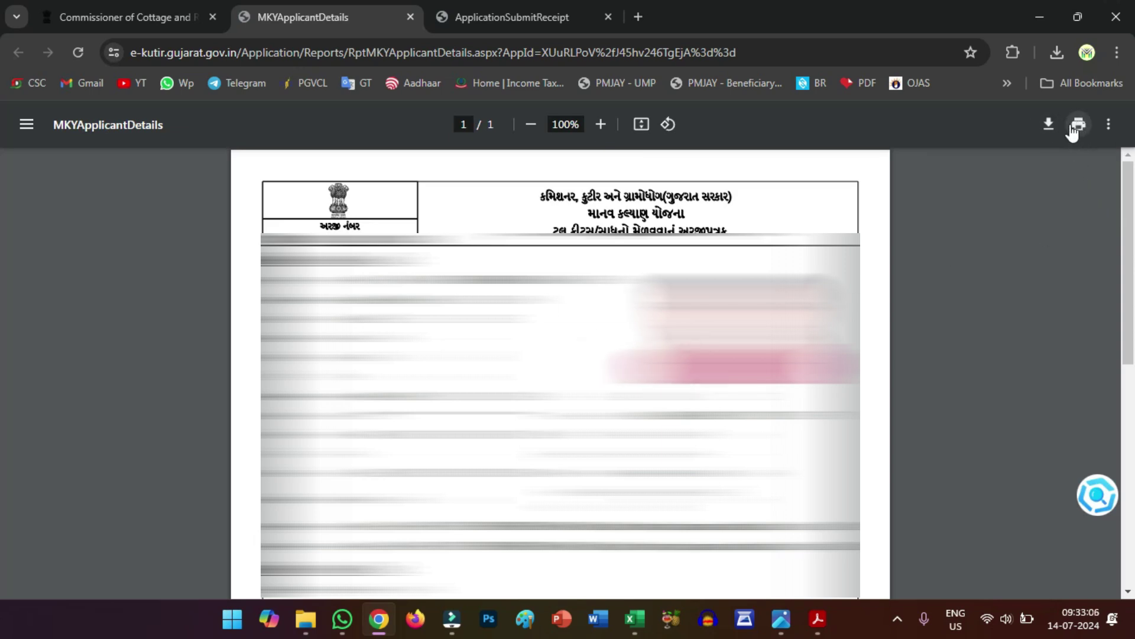
pyautogui.click(1049, 125)
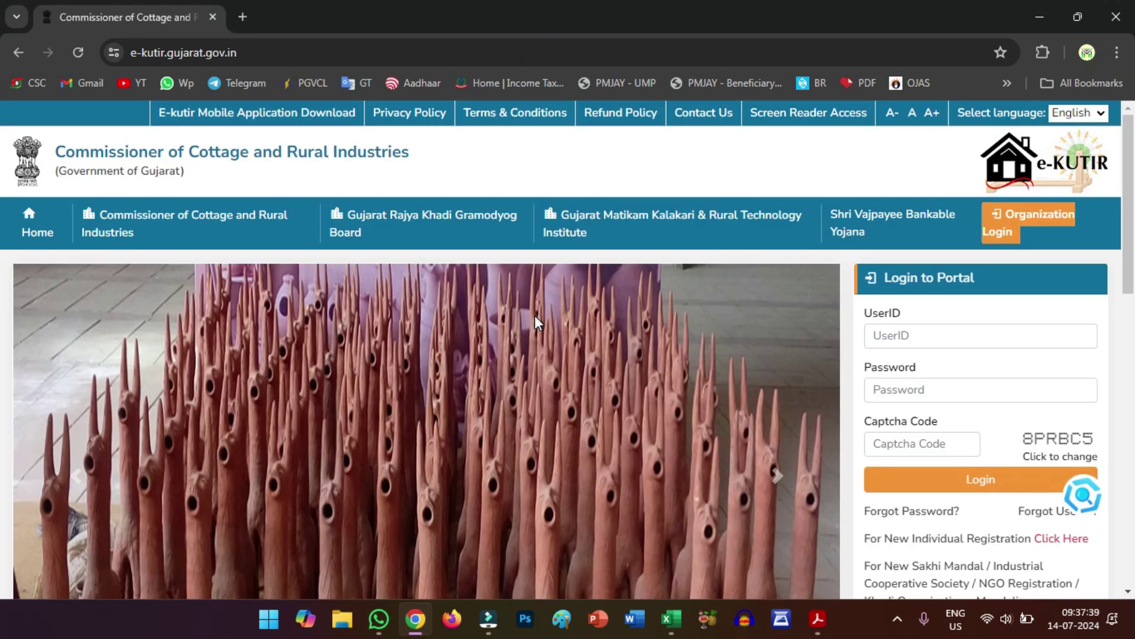
# Open the application status page for individual persons from the portal home and go over its application number and date of birth fields.
pyautogui.scroll(-10, 535, 315)
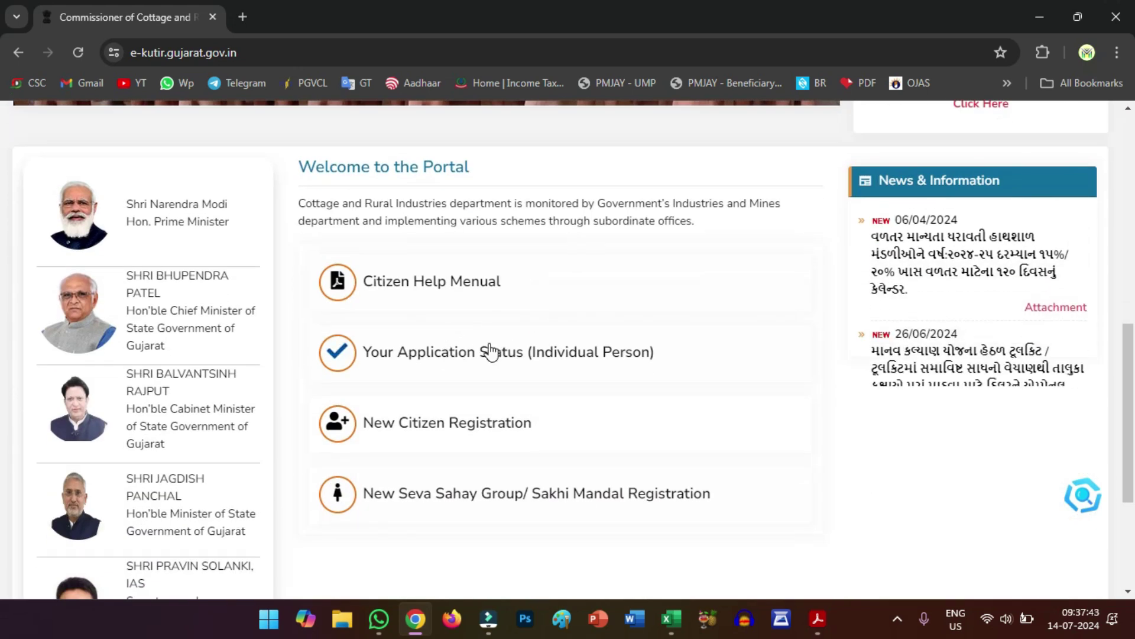
pyautogui.click(445, 359)
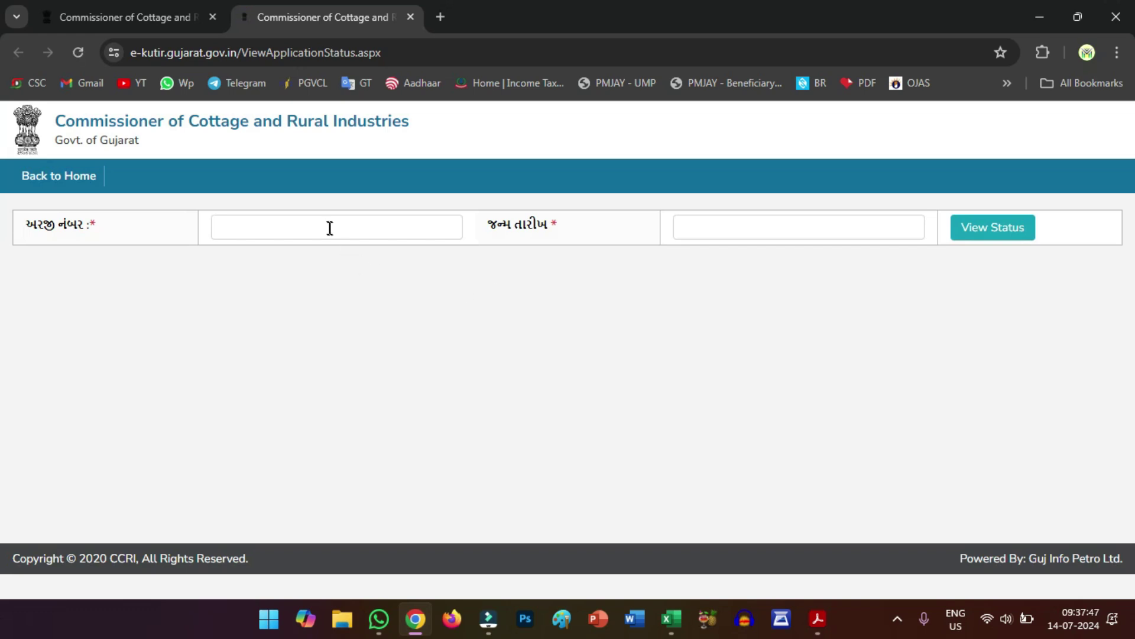
pyautogui.click(325, 226)
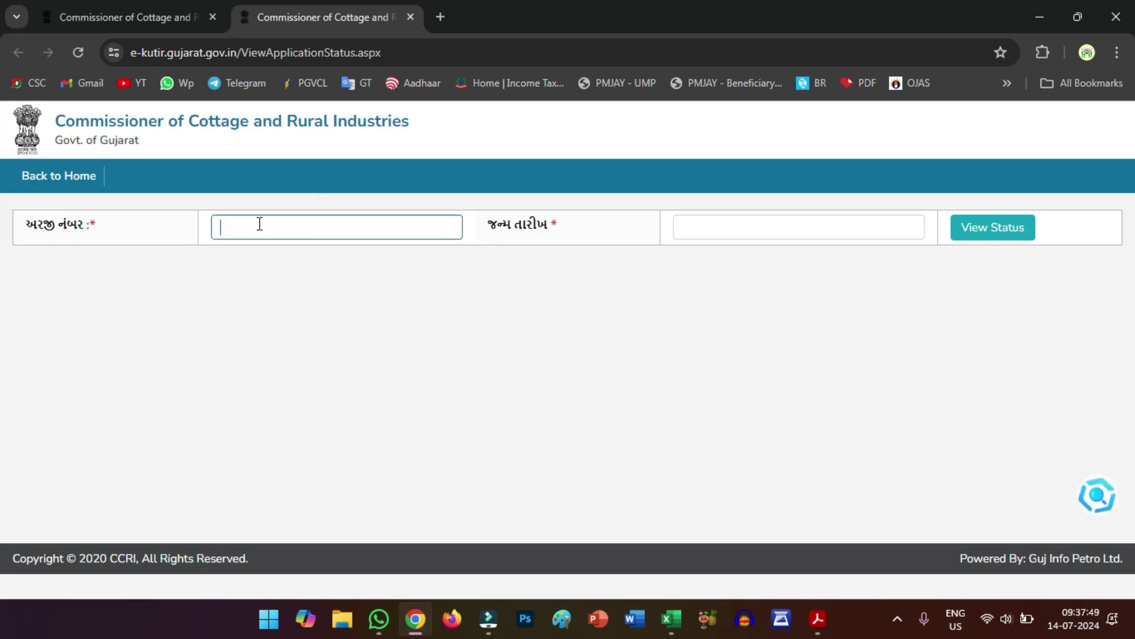
pyautogui.click(699, 227)
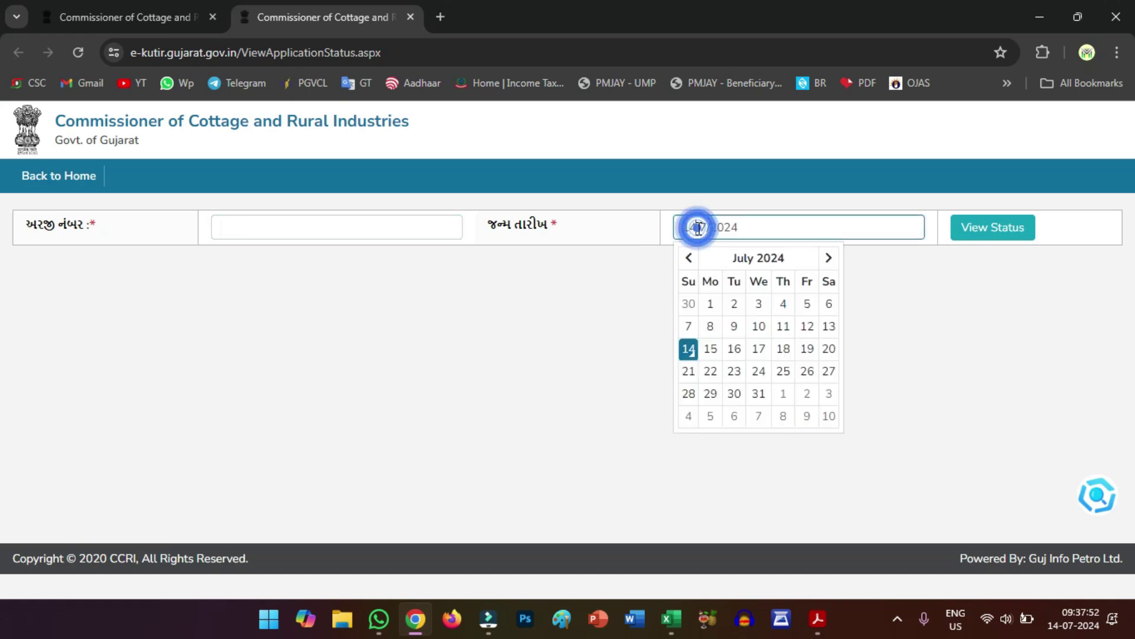
pyautogui.tripleClick(770, 227)
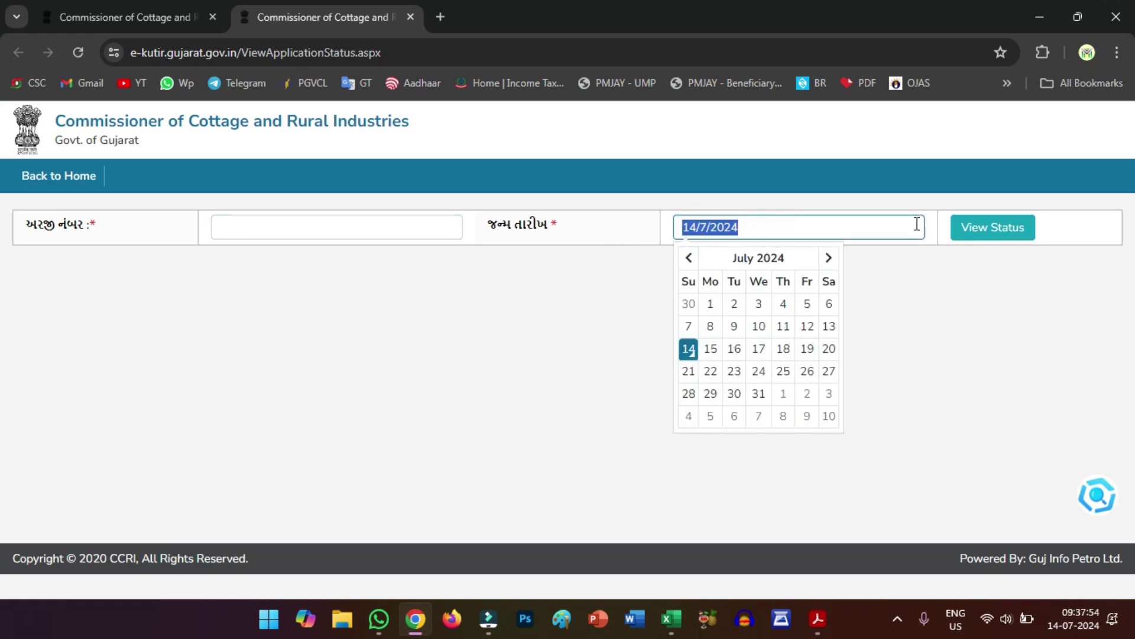
pyautogui.click(983, 272)
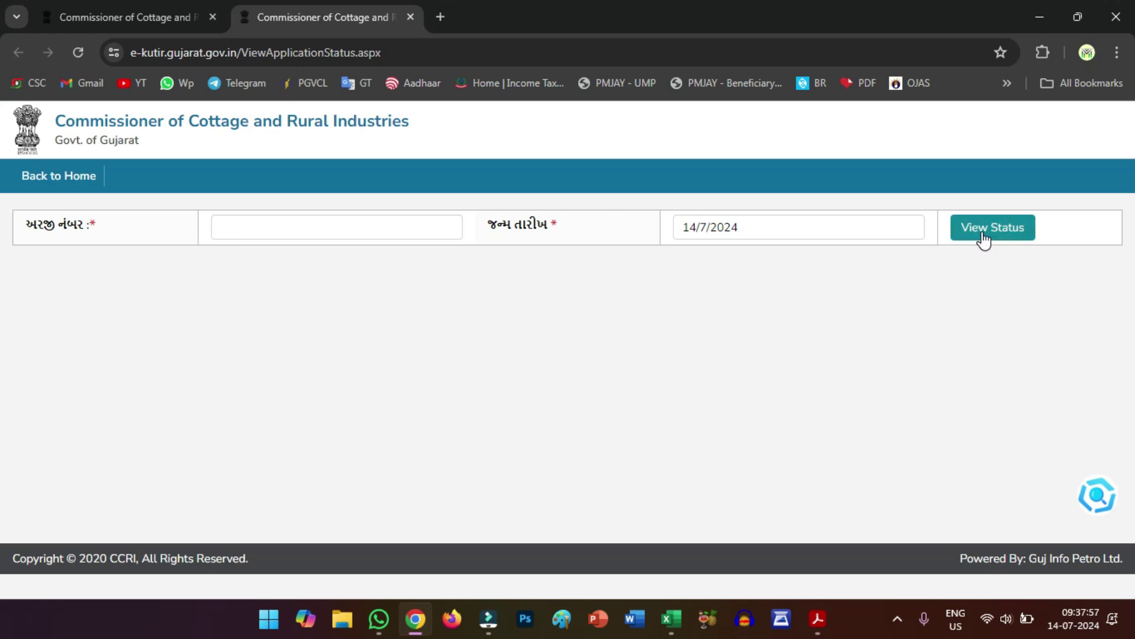